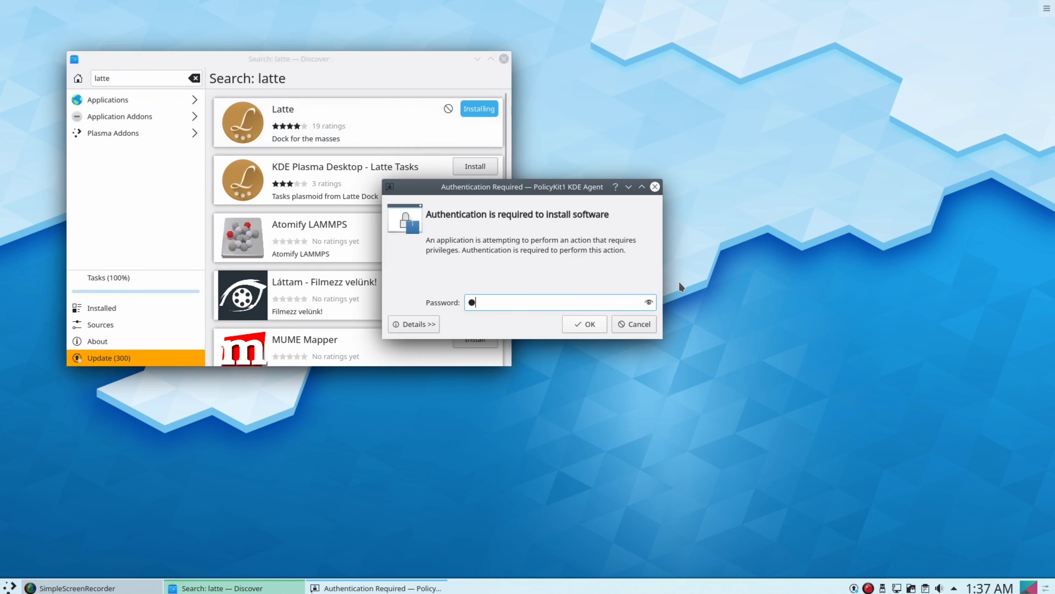
# Enter the account password to authorize installing Latte, and close the software center after installation
pyautogui.write('***************')
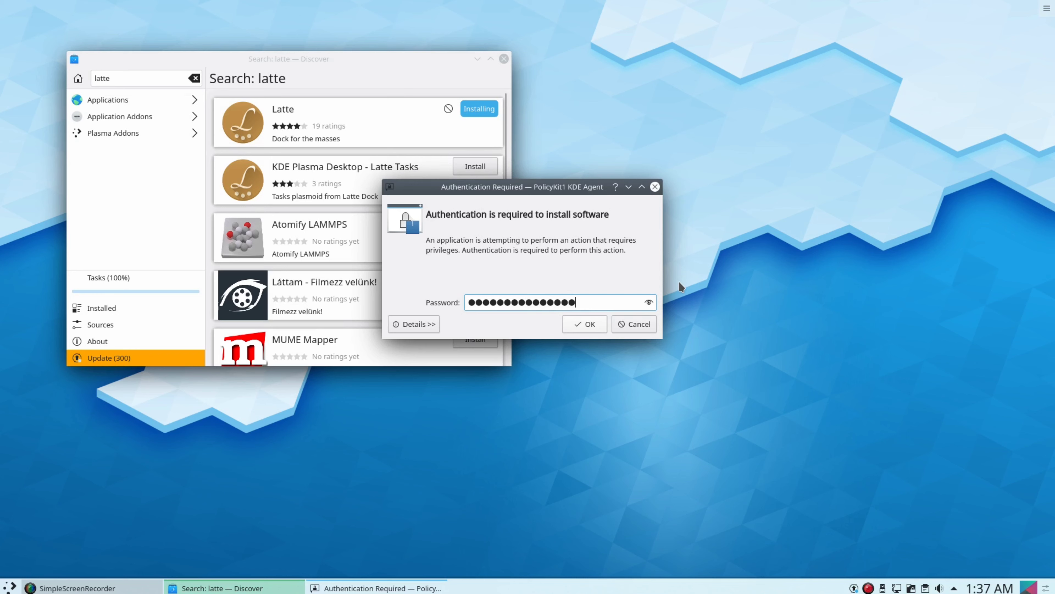
pyautogui.press('Return')
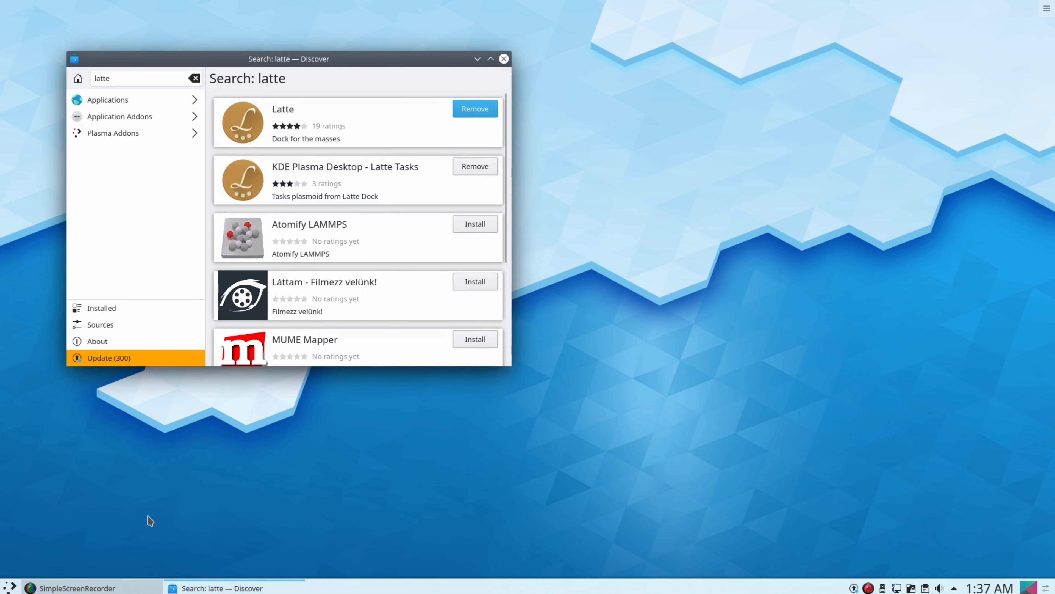
pyautogui.click(503, 59)
# Search the application launcher for "latte" and start the Latte dock
pyautogui.click(10, 586)
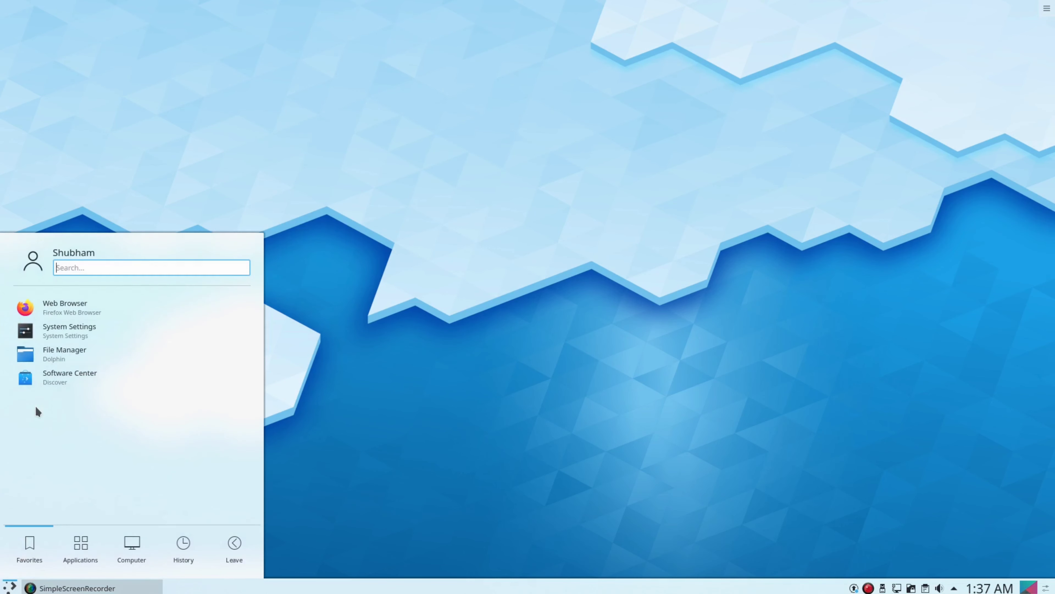
pyautogui.write('latte')
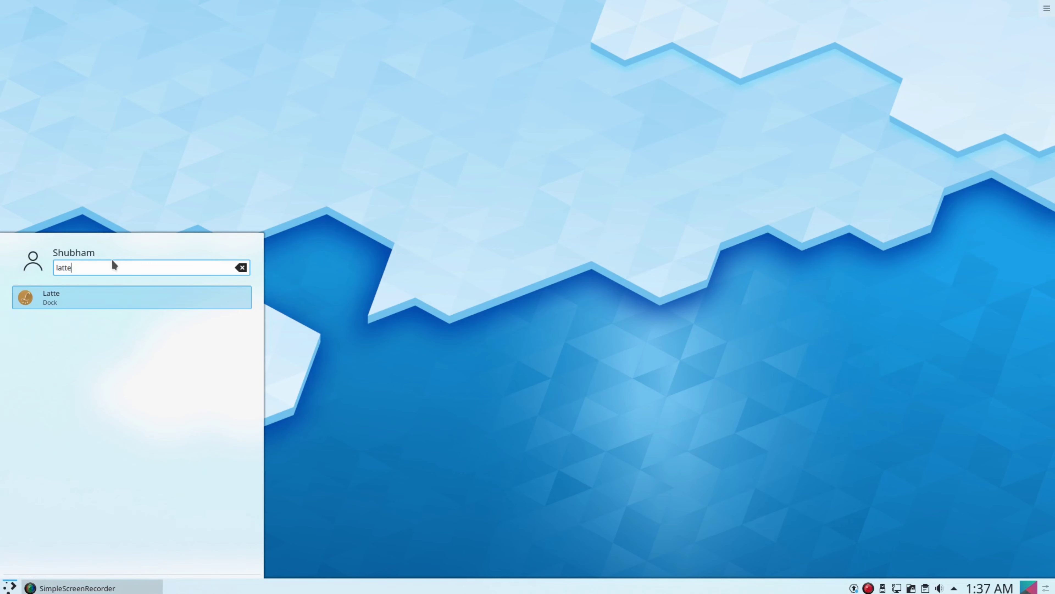
pyautogui.click(109, 298)
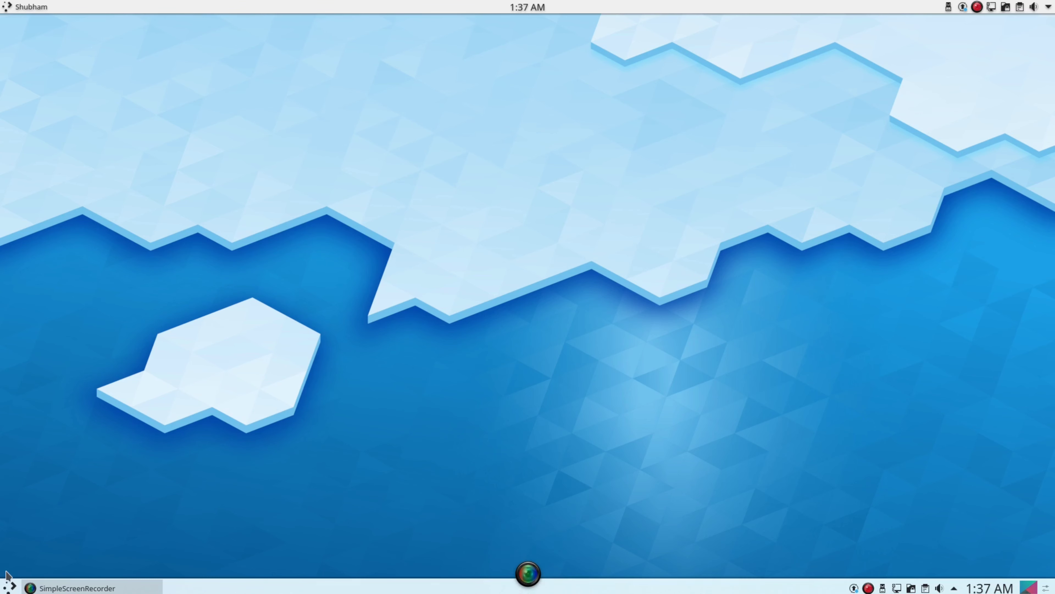
# Add the Firefox web browser from the Internet application category to the Latte dock
pyautogui.click(9, 584)
pyautogui.moveTo(84, 544)
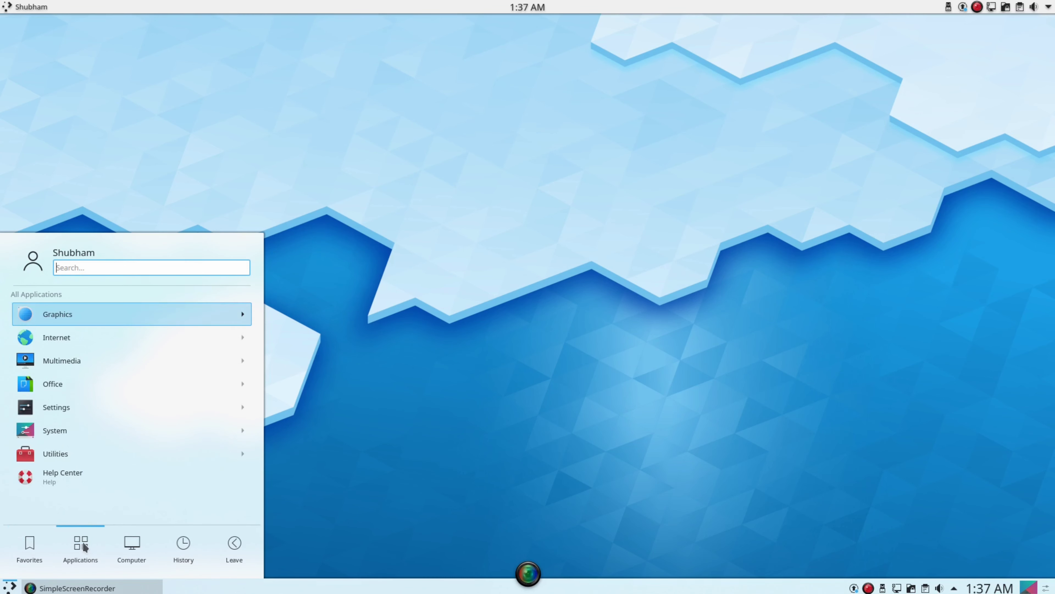
pyautogui.click(70, 341)
pyautogui.moveTo(73, 383); pyautogui.dragTo(517, 574)
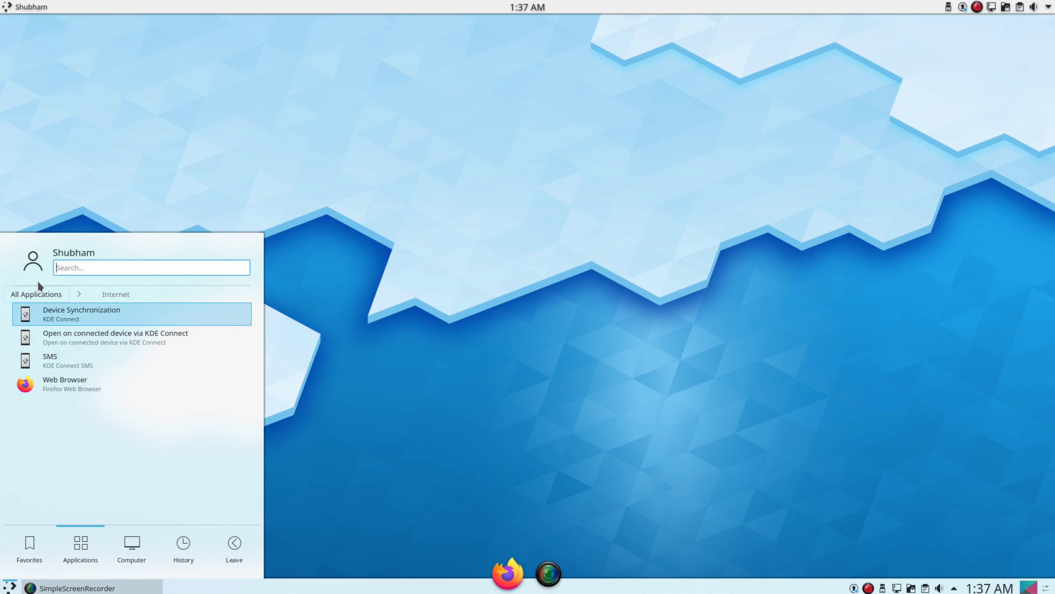
# Add System Settings from the Settings application category to the dock beside Firefox
pyautogui.click(43, 293)
pyautogui.click(64, 366)
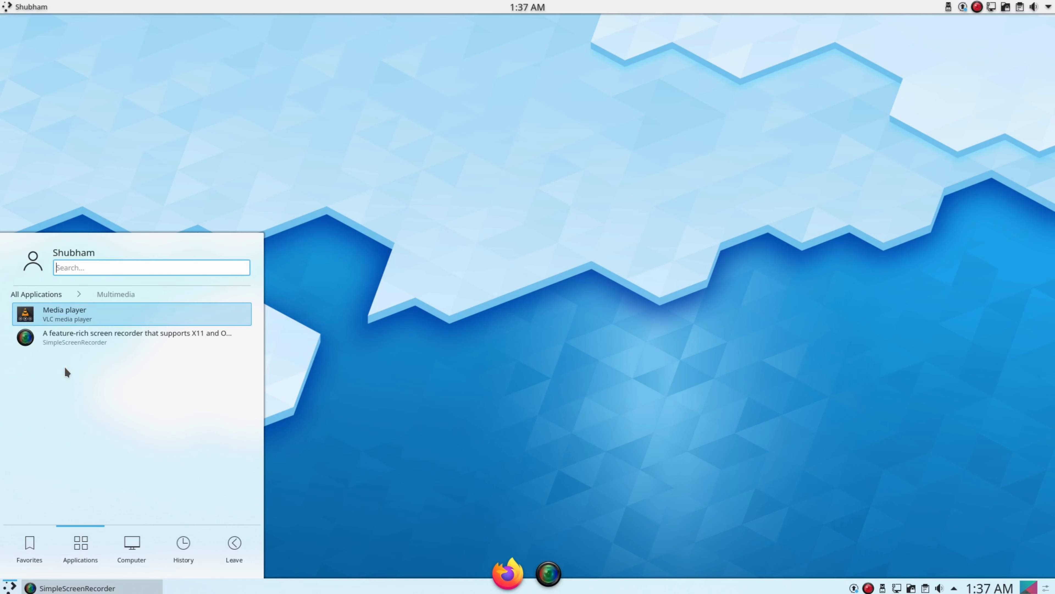
pyautogui.click(49, 293)
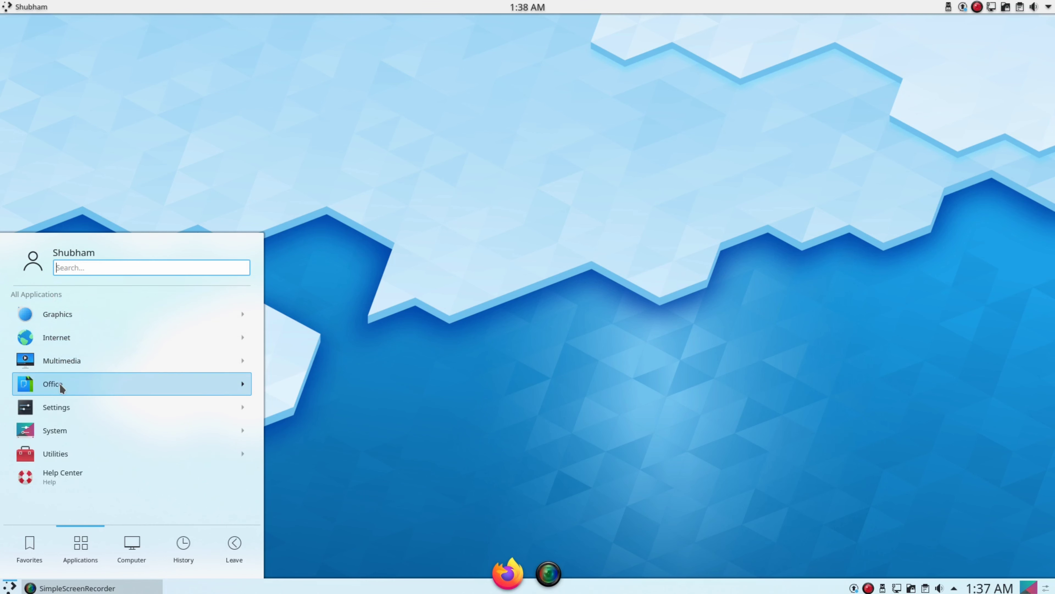
pyautogui.click(62, 399)
pyautogui.moveTo(61, 314); pyautogui.dragTo(477, 569)
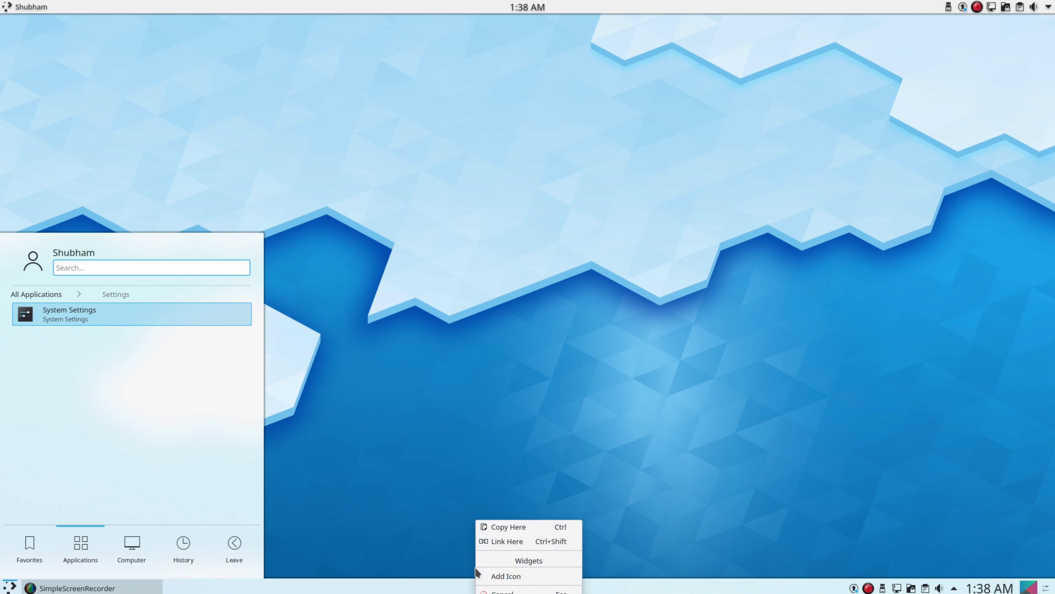
pyautogui.click(457, 517)
pyautogui.moveTo(89, 312); pyautogui.dragTo(539, 578)
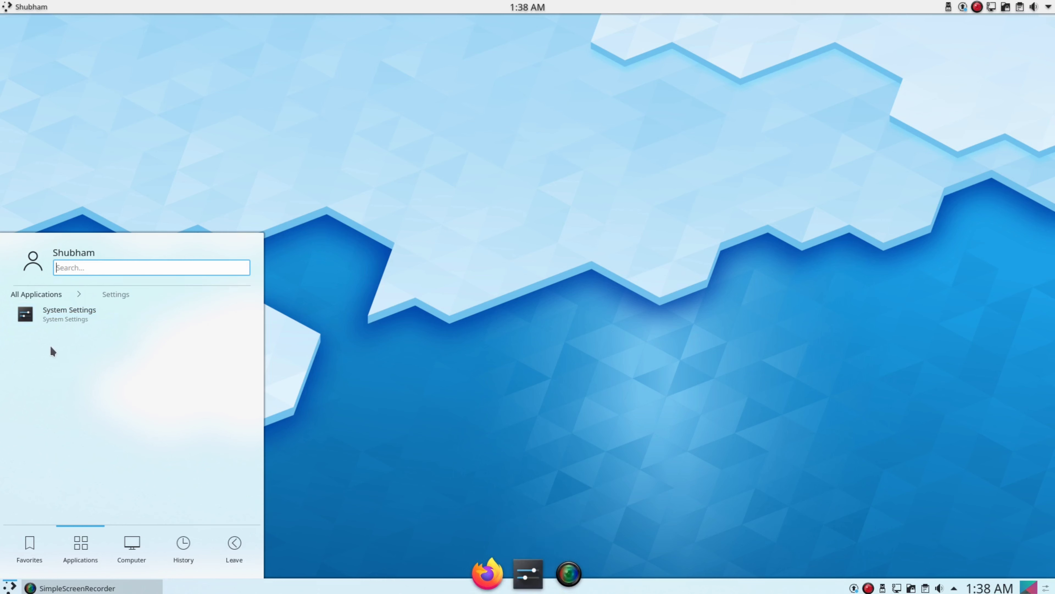
# Add the Dolphin file manager and the Konsole terminal from the System category to the dock
pyautogui.click(50, 291)
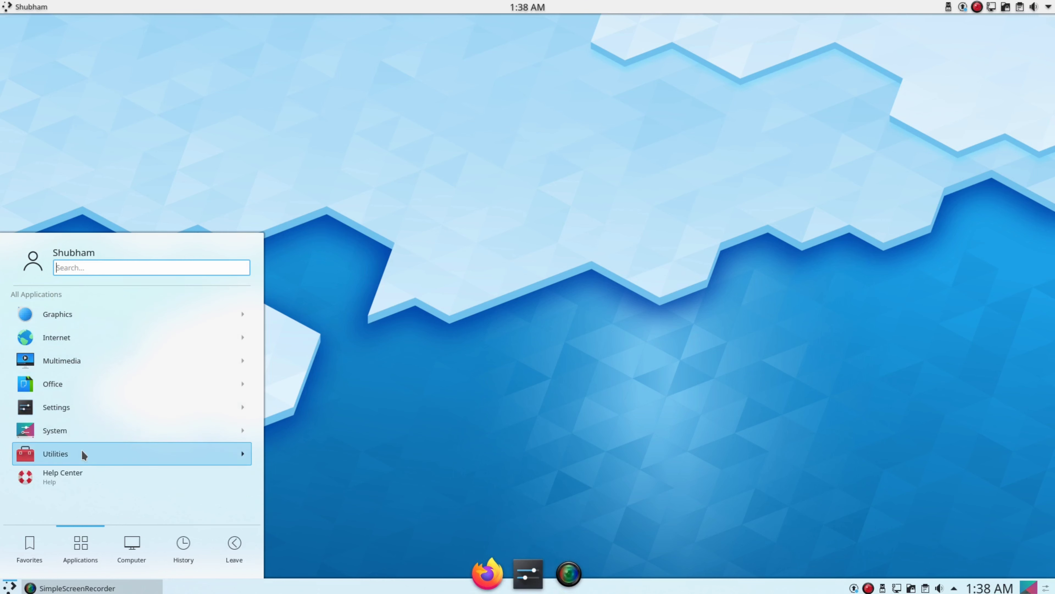
pyautogui.click(78, 429)
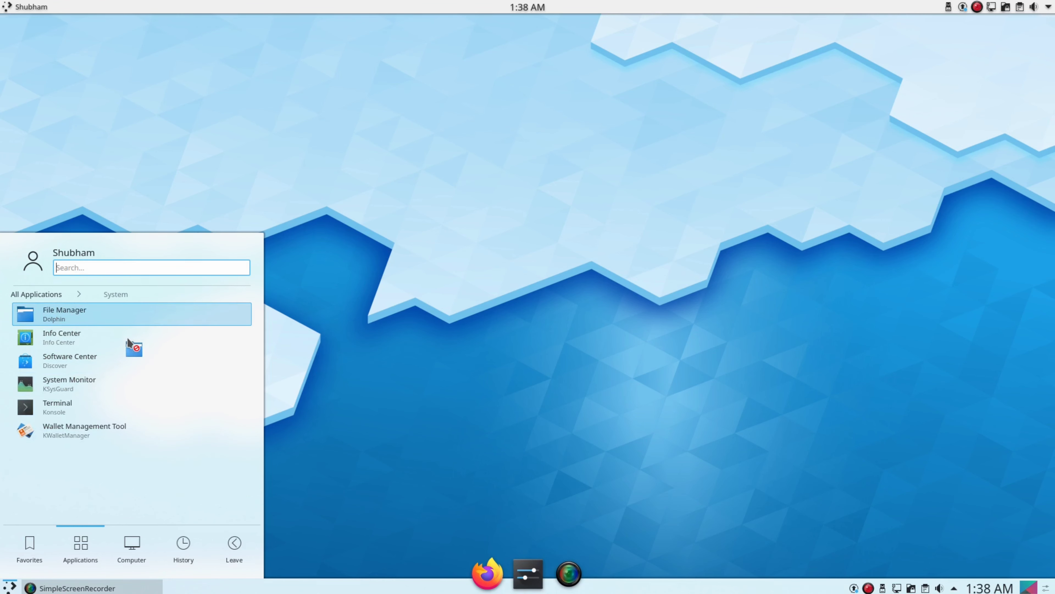
pyautogui.moveTo(127, 337); pyautogui.dragTo(504, 565)
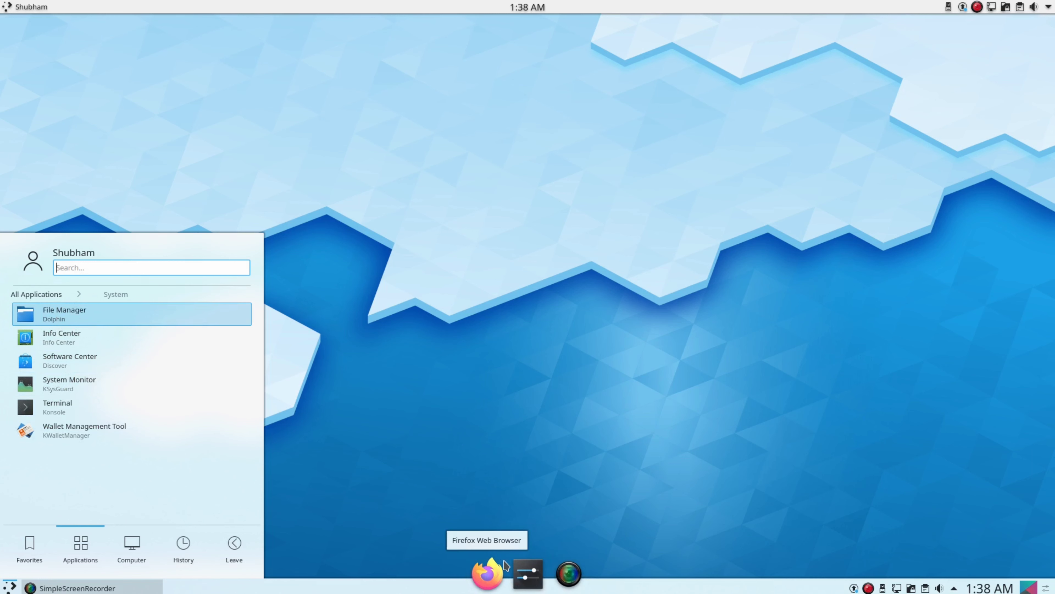
pyautogui.moveTo(55, 407); pyautogui.dragTo(509, 570)
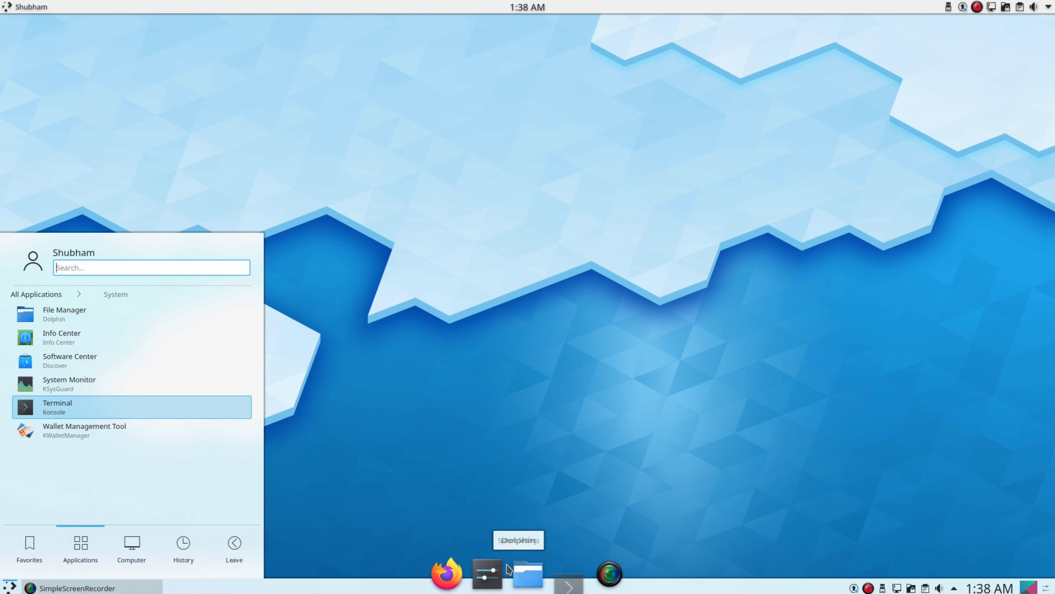
# Look through the Utilities, Graphics and Multimedia application categories for more programs to add to the dock
pyautogui.click(46, 296)
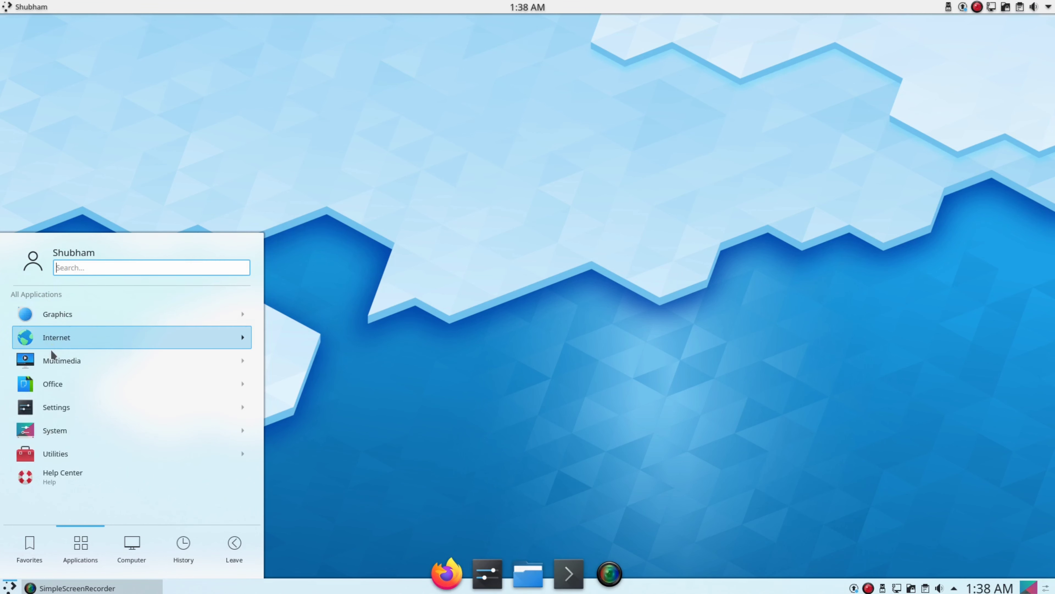
pyautogui.click(71, 460)
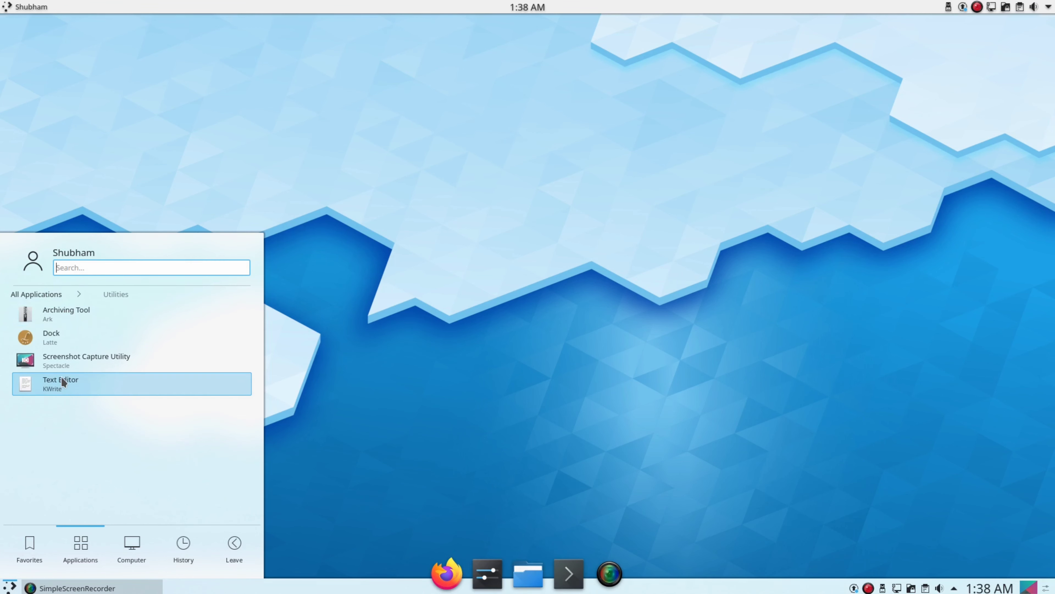
pyautogui.click(54, 291)
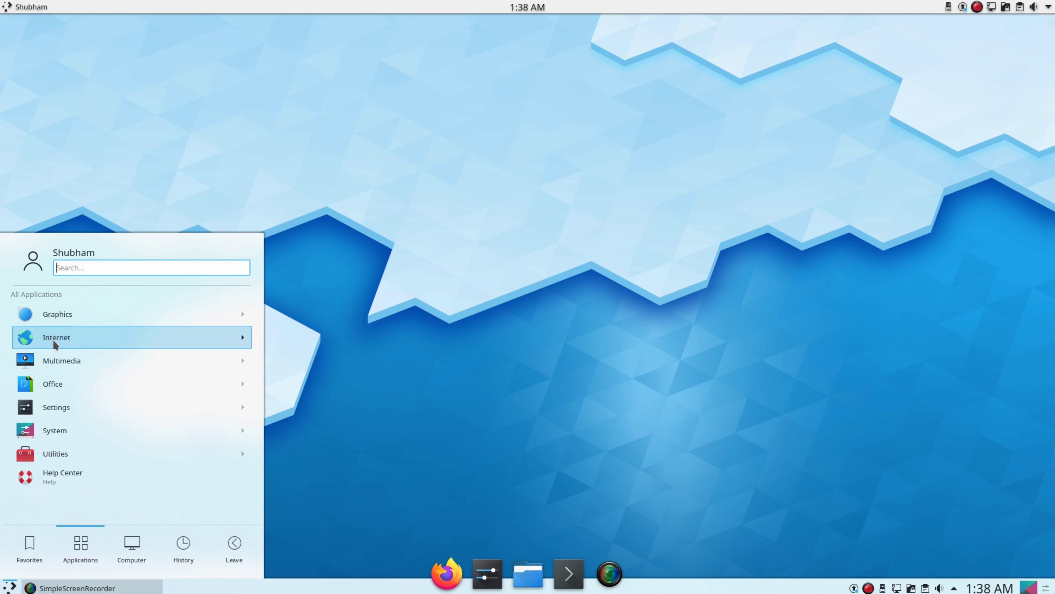
pyautogui.click(50, 322)
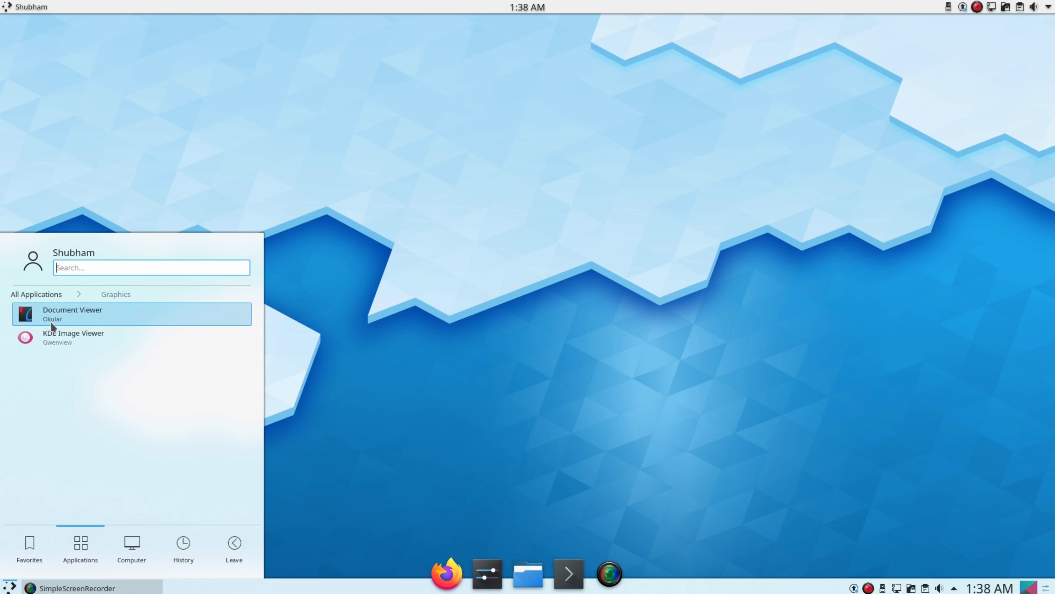
pyautogui.click(49, 286)
pyautogui.click(50, 352)
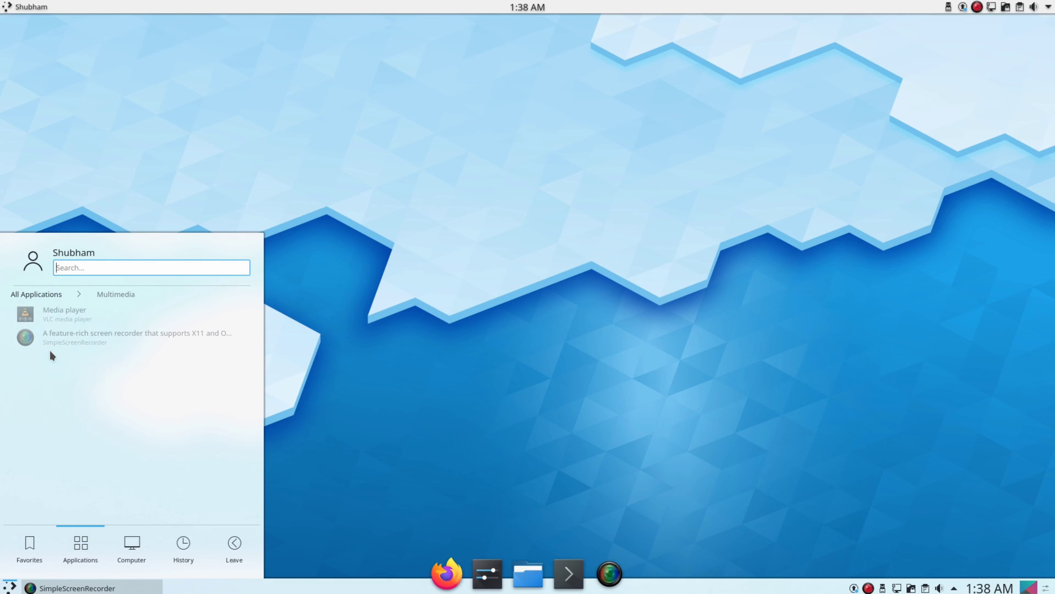
pyautogui.click(45, 291)
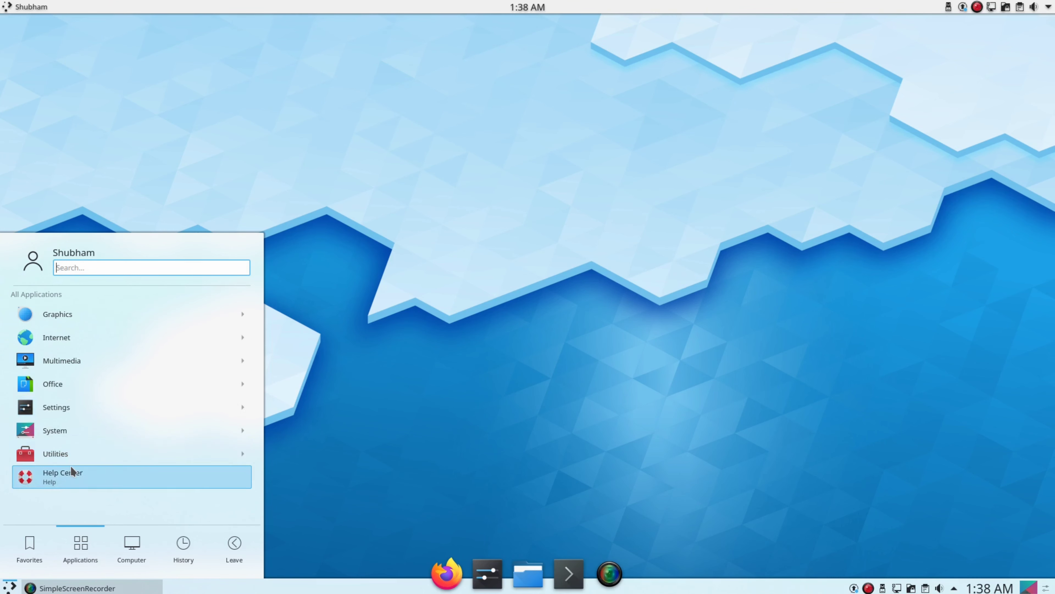
pyautogui.click(66, 454)
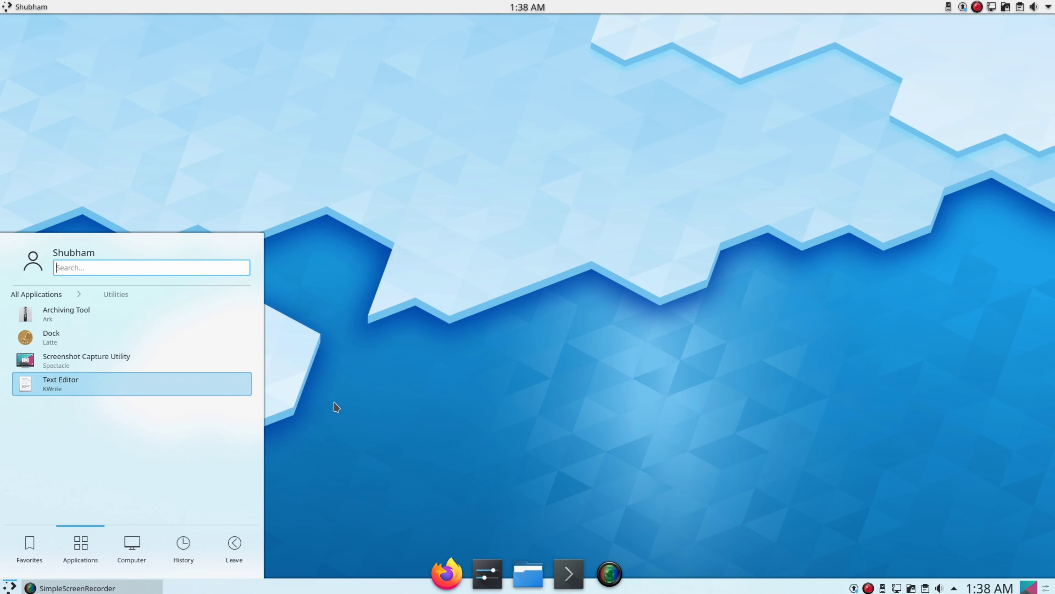
pyautogui.click(348, 409)
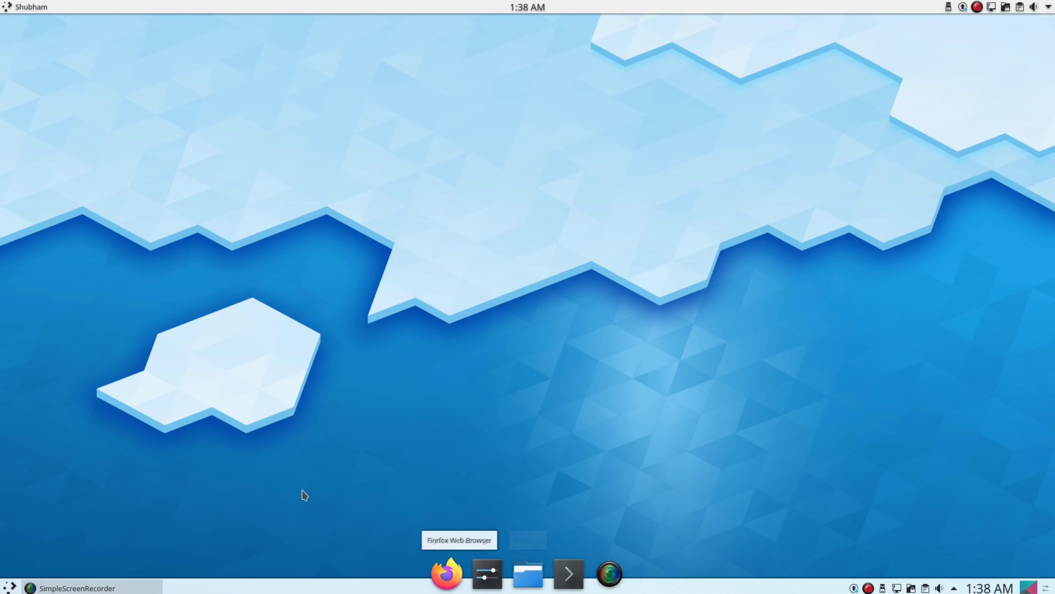
pyautogui.click(12, 587)
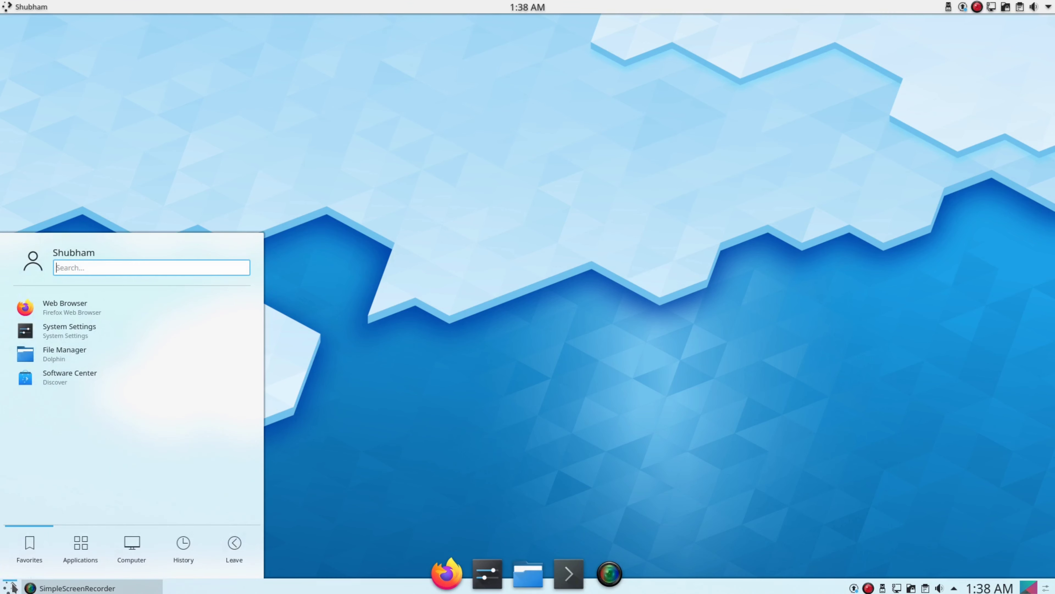
pyautogui.click(347, 489)
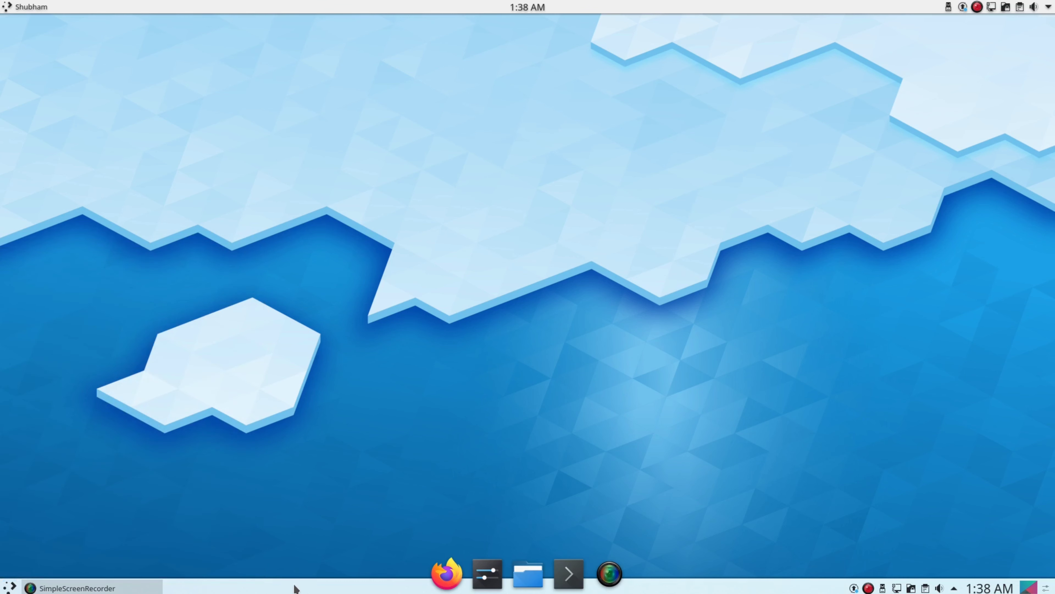
# Remove the original Plasma panel containing the task manager and dismiss the resulting notification
pyautogui.rightClick(296, 588)
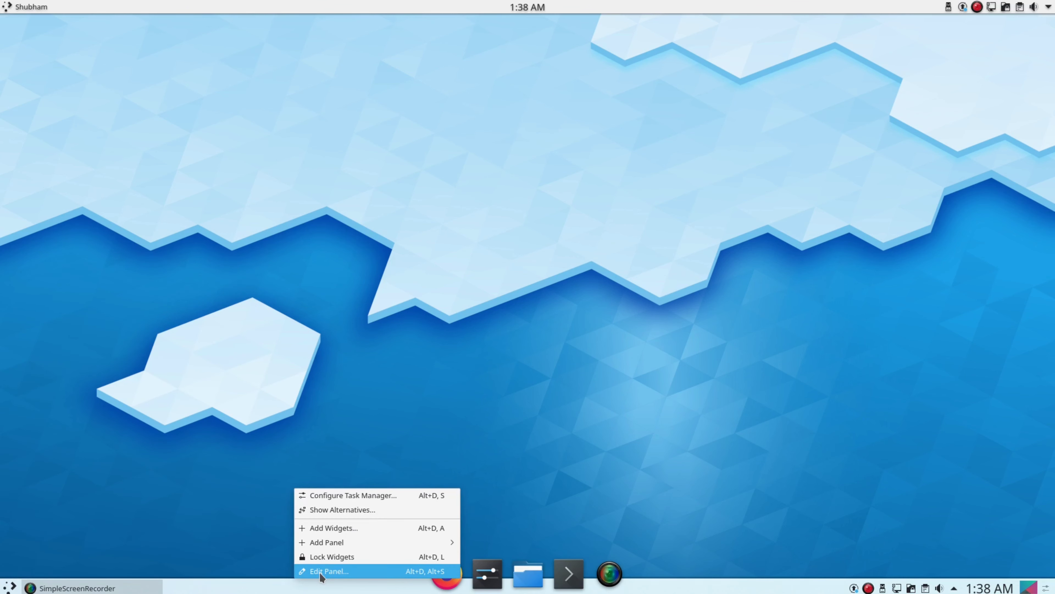
pyautogui.click(320, 573)
pyautogui.rightClick(329, 583)
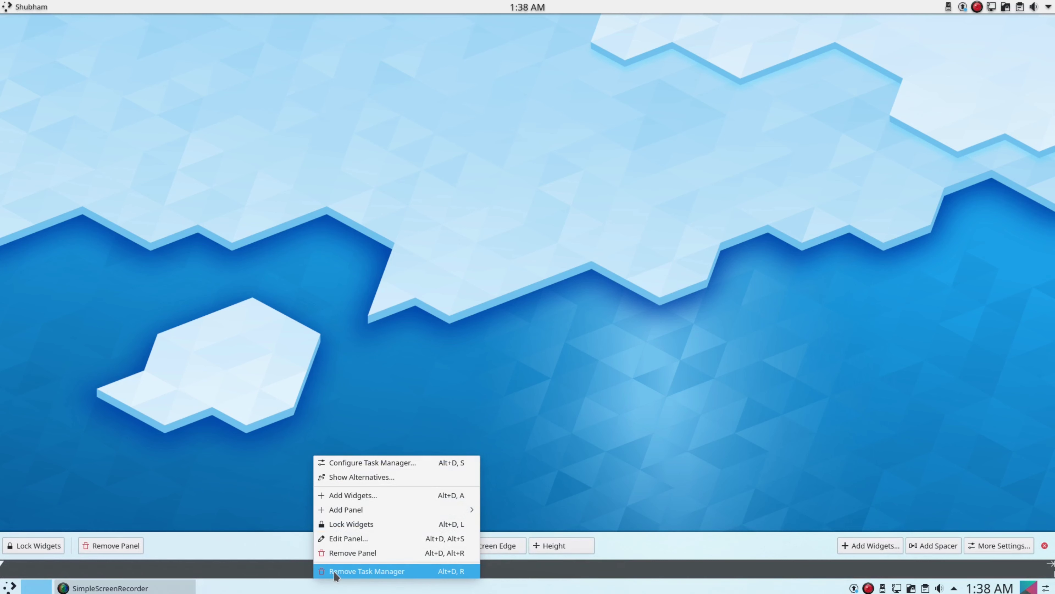
pyautogui.click(334, 554)
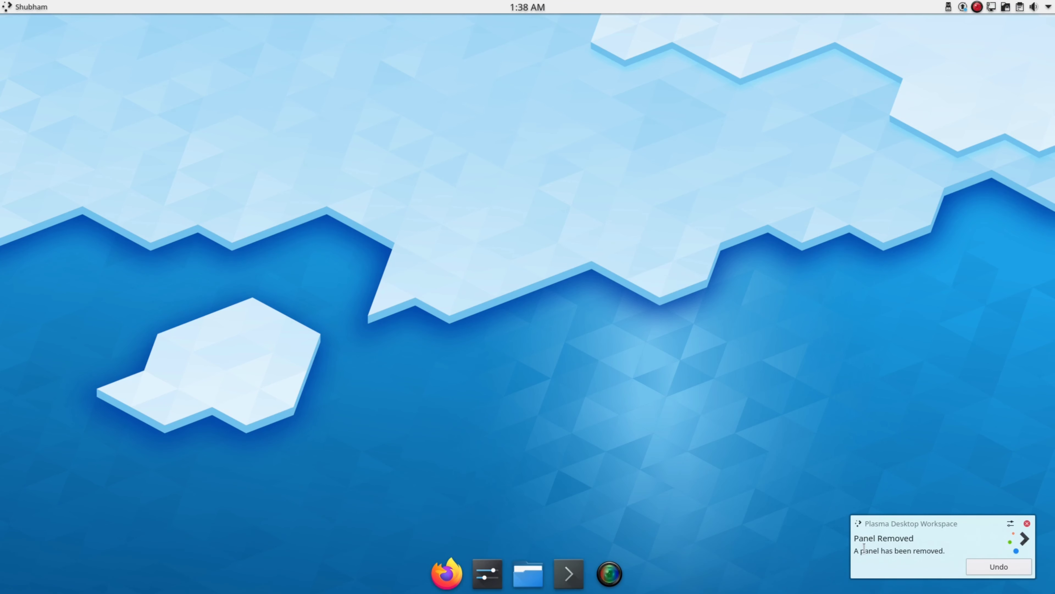
pyautogui.click(1030, 524)
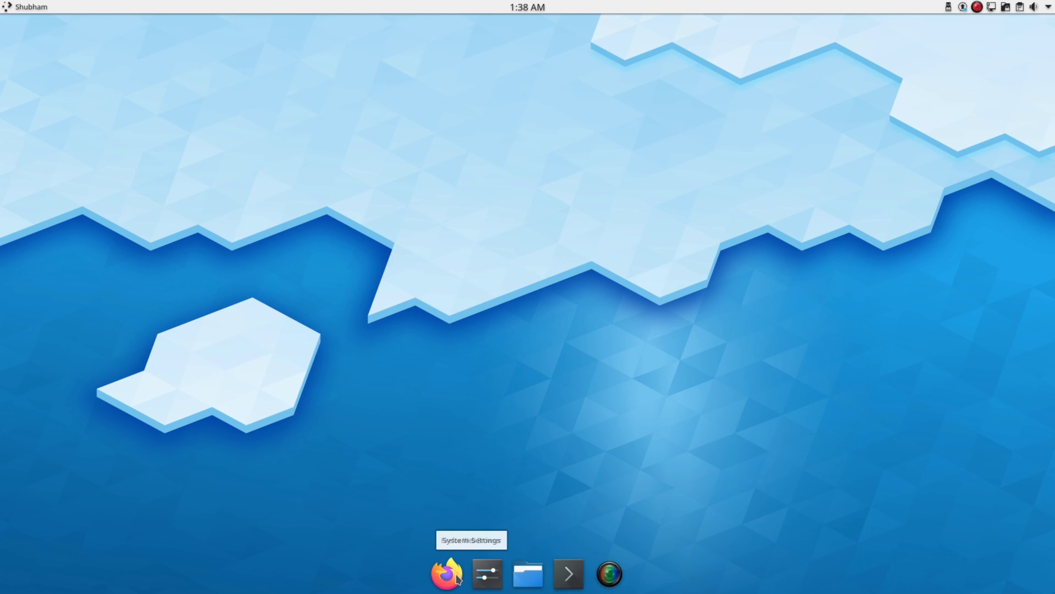
# Open System Settings from the dock, move its window away from the screen corner, and show the Global Theme settings
pyautogui.click(487, 578)
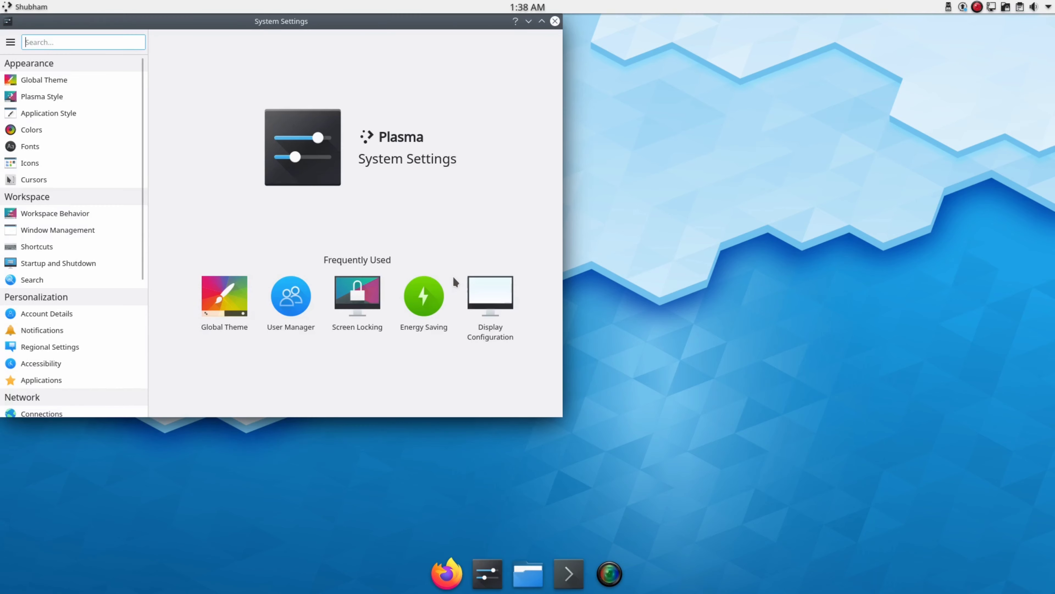
pyautogui.moveTo(254, 29); pyautogui.dragTo(425, 74)
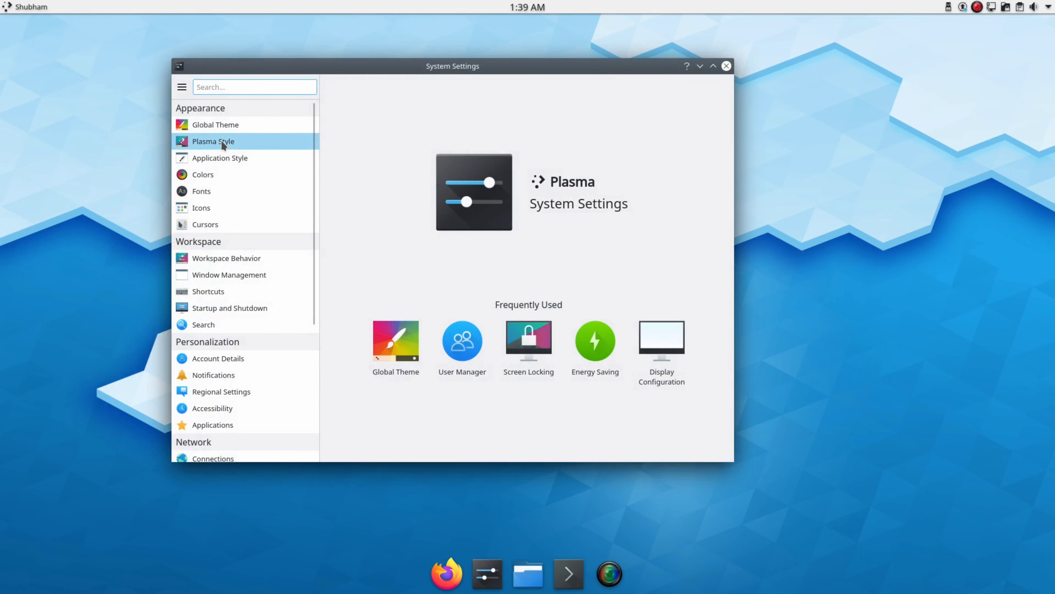
pyautogui.click(222, 122)
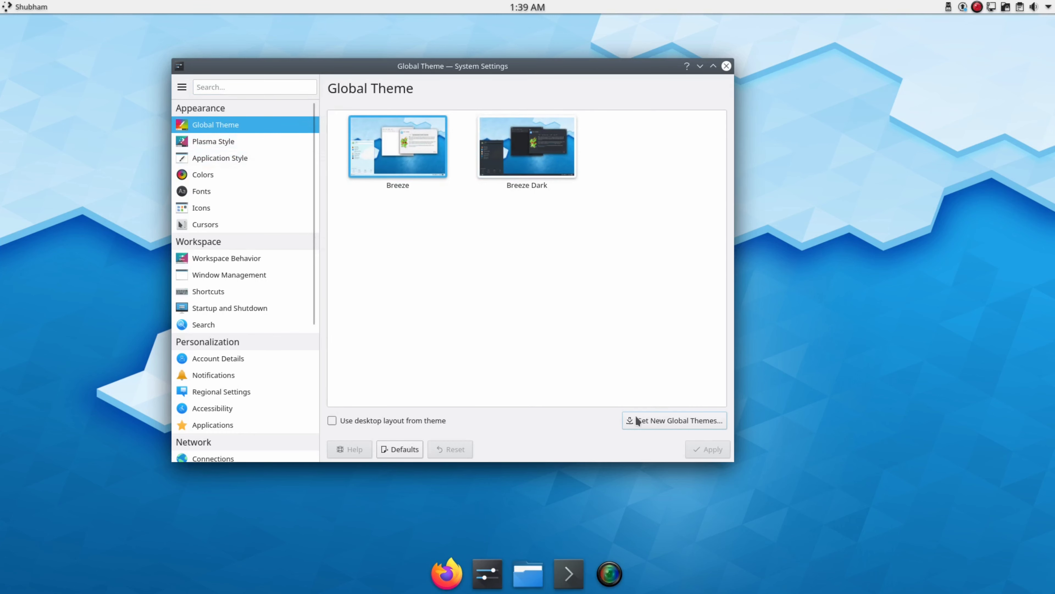
# Install the McMojave LAF global theme from the downloadable global themes
pyautogui.click(681, 419)
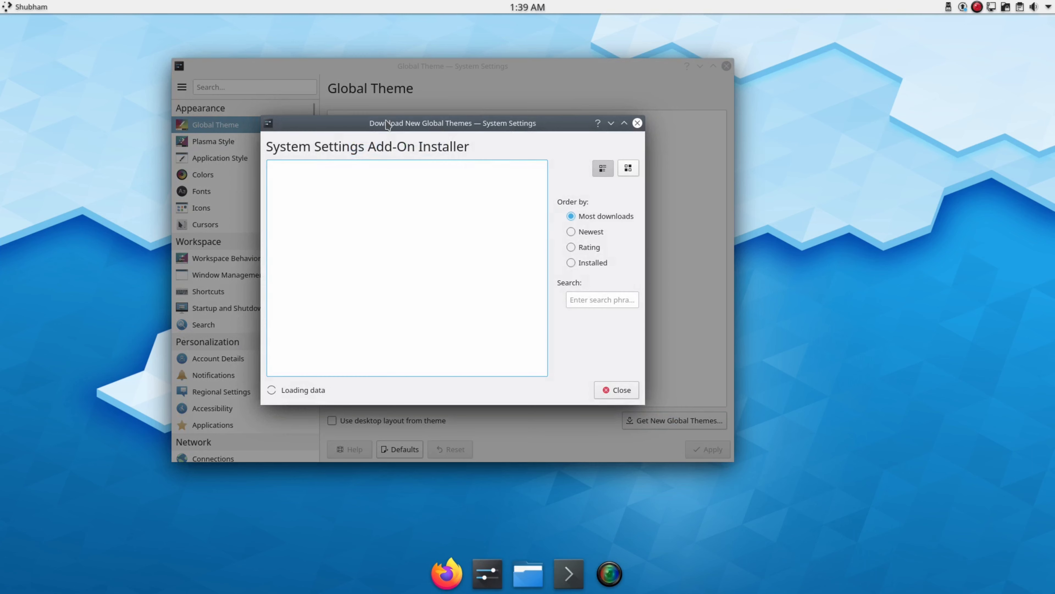
pyautogui.moveTo(387, 125); pyautogui.dragTo(442, 136)
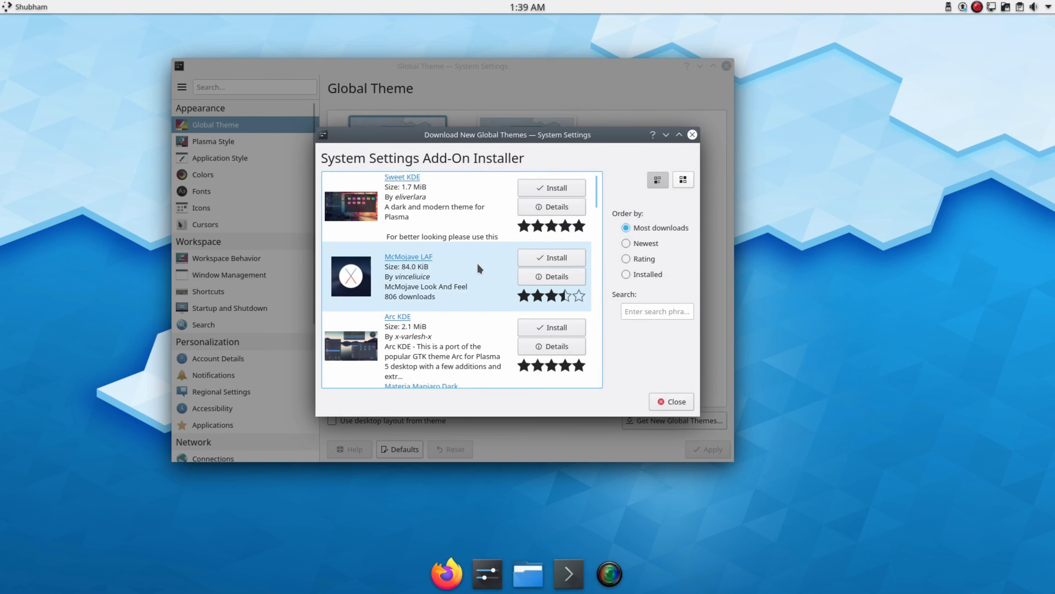
pyautogui.click(546, 257)
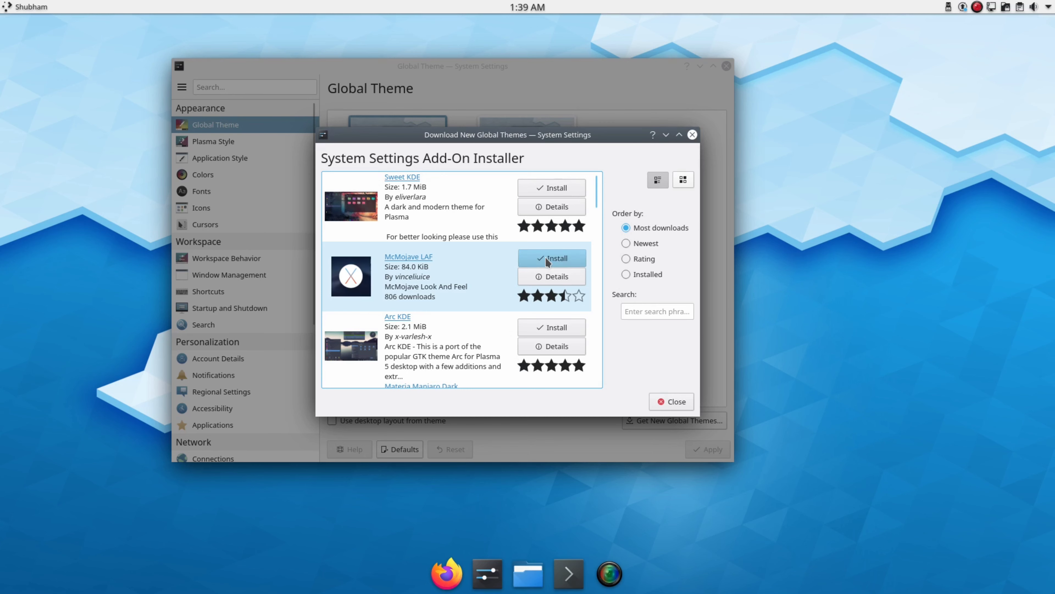
# Install the 01-com.github.vinceliuice.McMojave.tar.xz variant of the McMojave LAF global theme
pyautogui.click(547, 261)
pyautogui.click(546, 261)
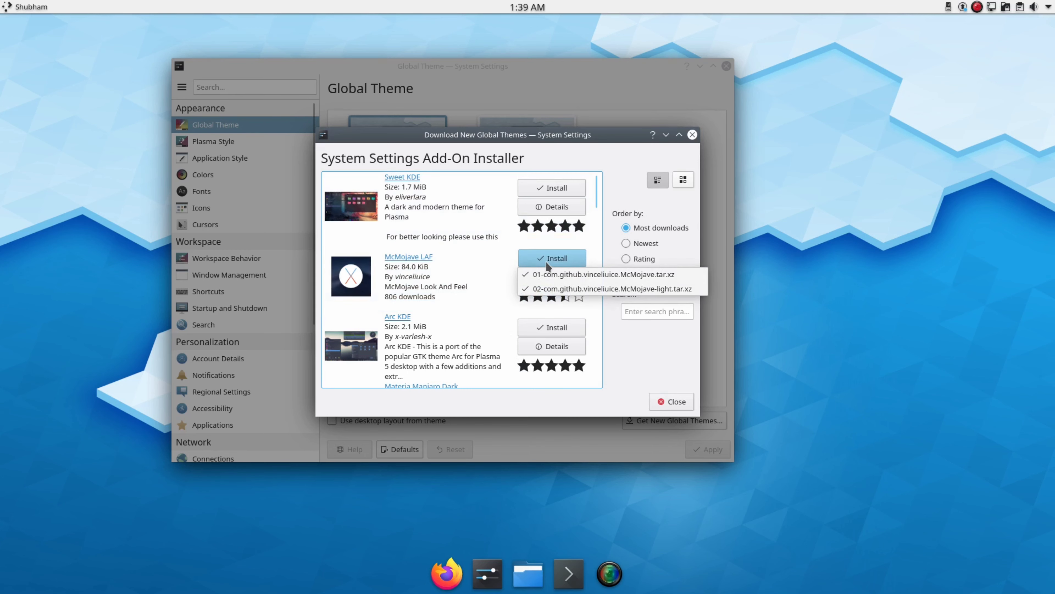
pyautogui.click(569, 279)
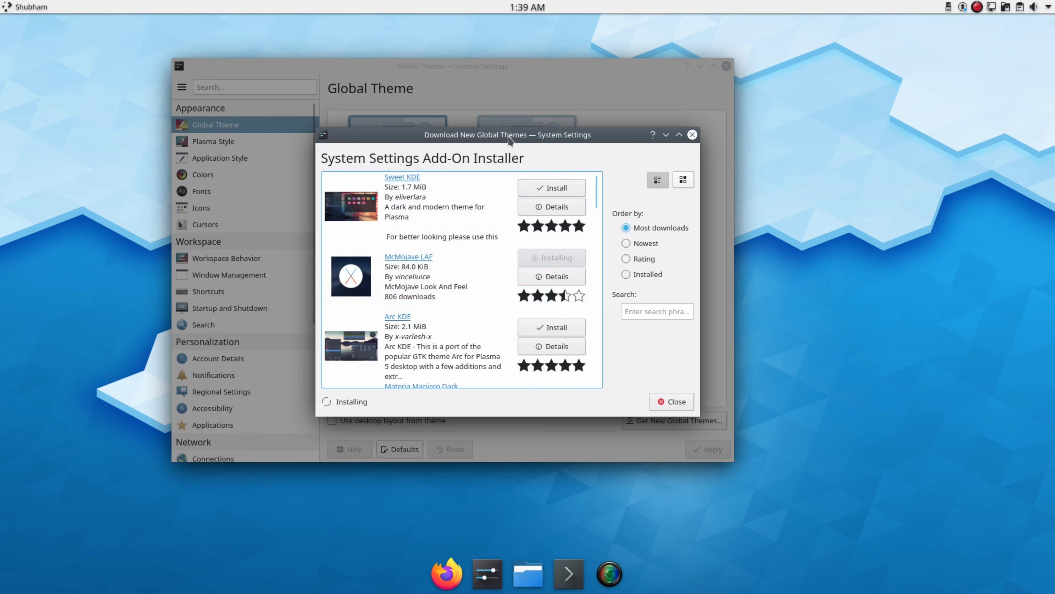
# Move the add-on installer window around the desktop and authorize the SDDM theme extraction with the account password
pyautogui.moveTo(509, 135); pyautogui.dragTo(777, 59)
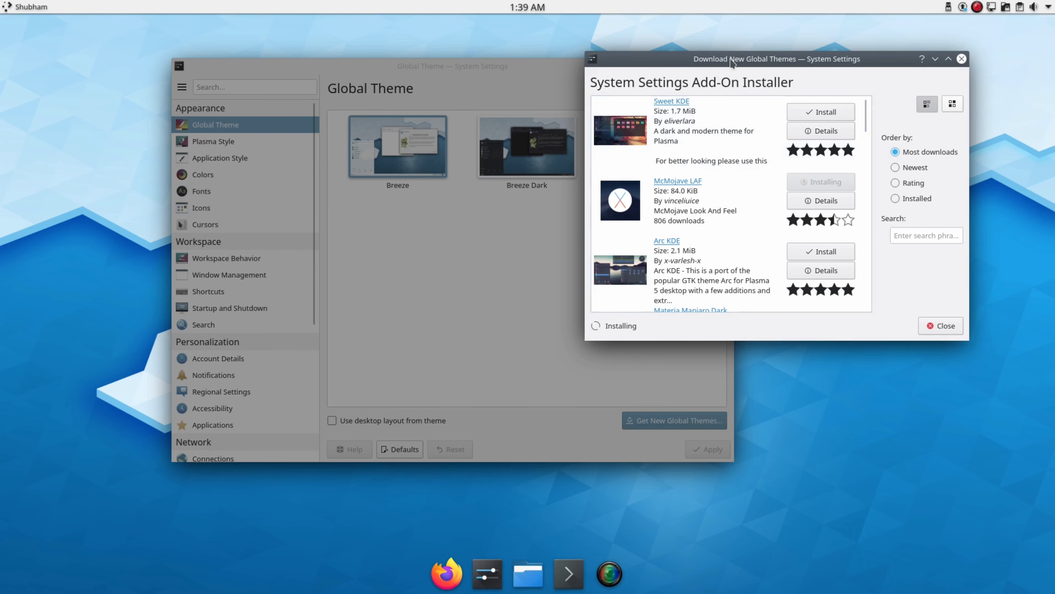
pyautogui.moveTo(737, 58); pyautogui.dragTo(660, 72)
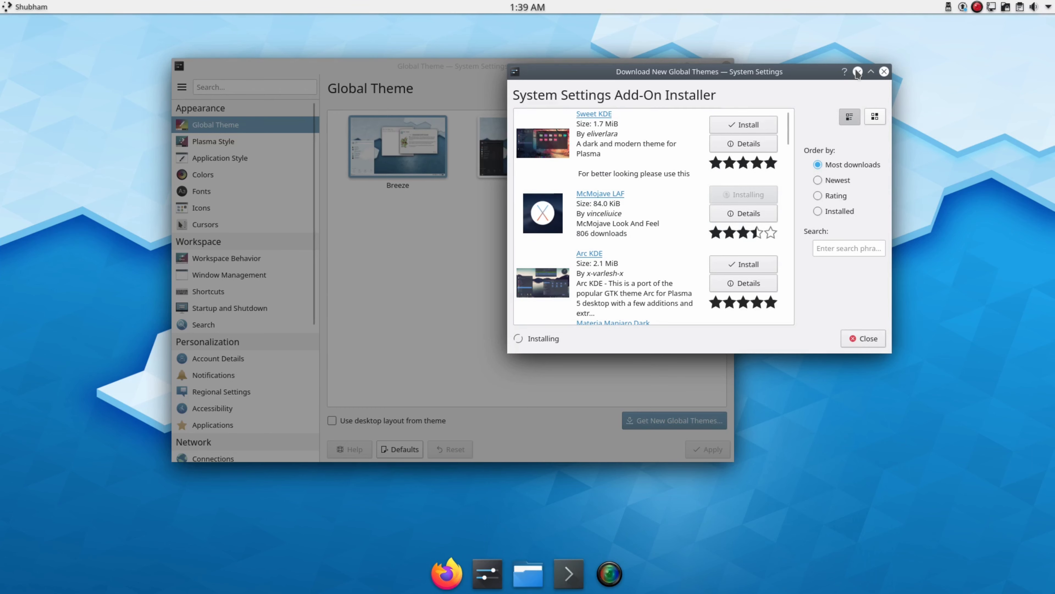
pyautogui.moveTo(796, 73); pyautogui.dragTo(687, 75)
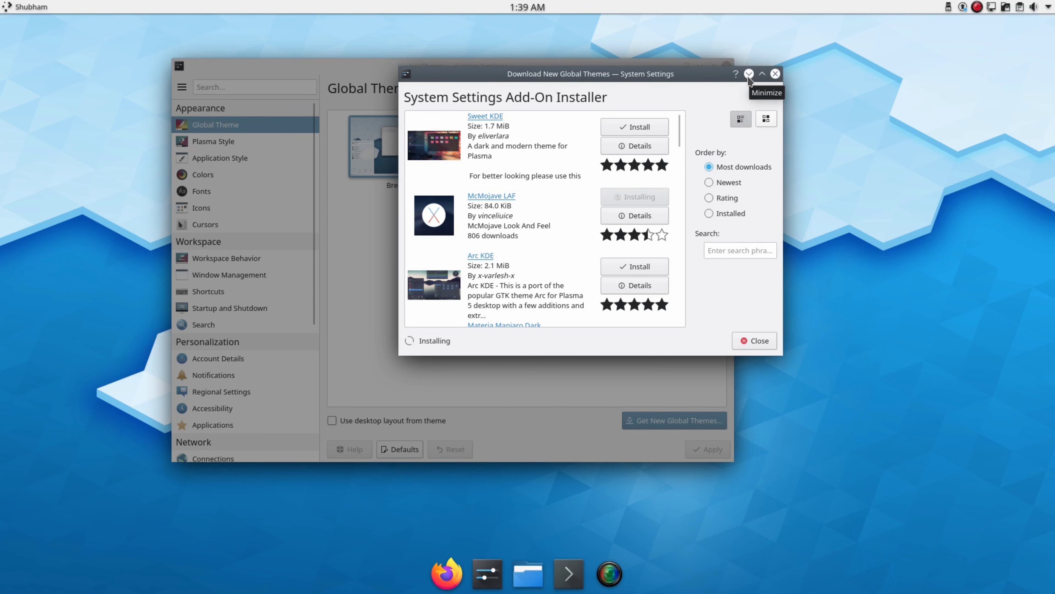
pyautogui.moveTo(633, 75); pyautogui.dragTo(561, 98)
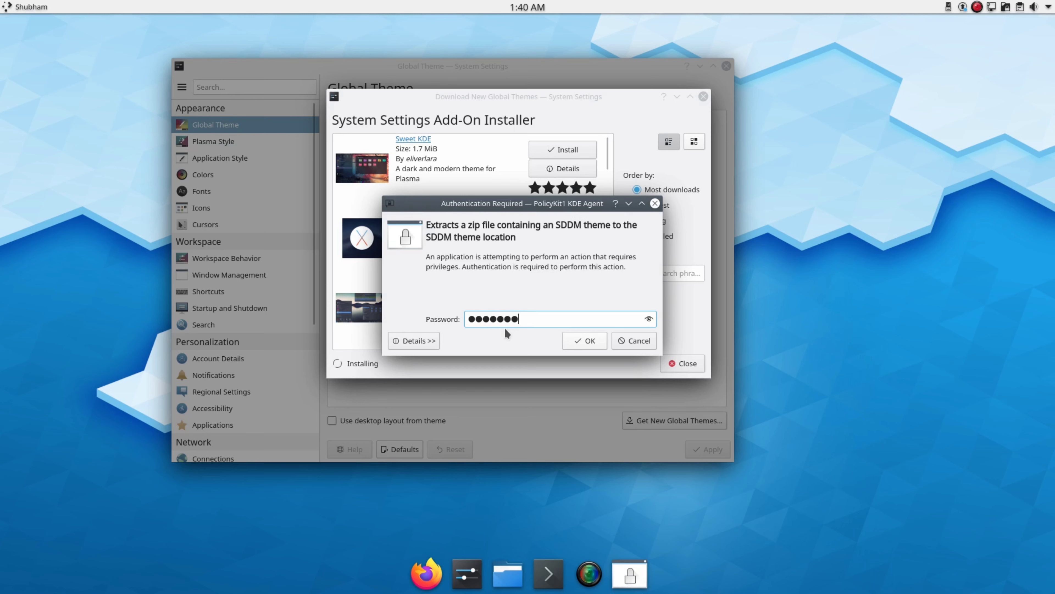
pyautogui.write('***********')
pyautogui.press('Return')
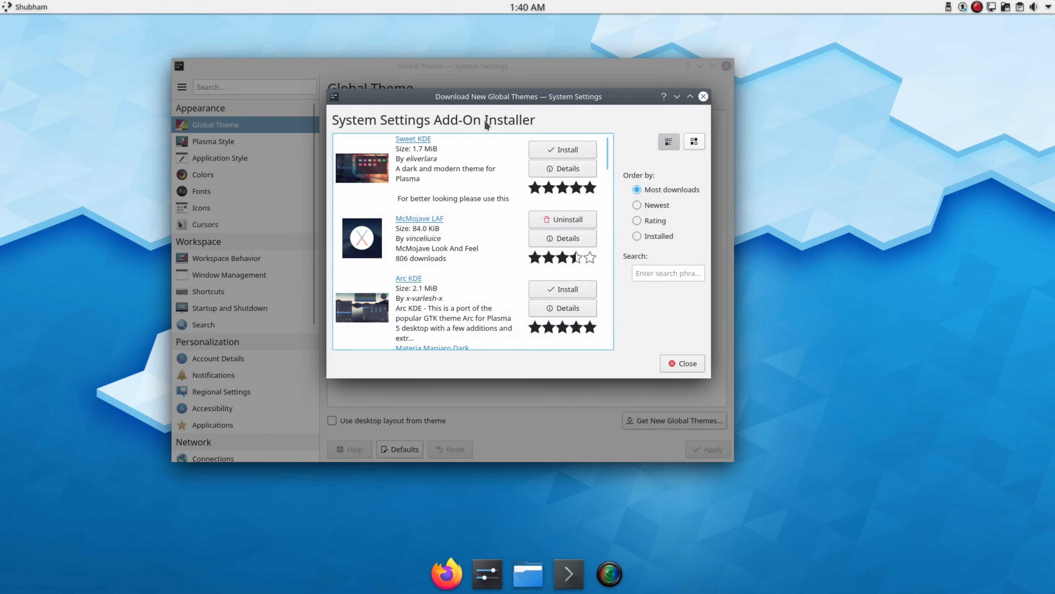
# Browse the other downloadable global themes and close the add-on installer
pyautogui.moveTo(484, 104); pyautogui.dragTo(367, 216)
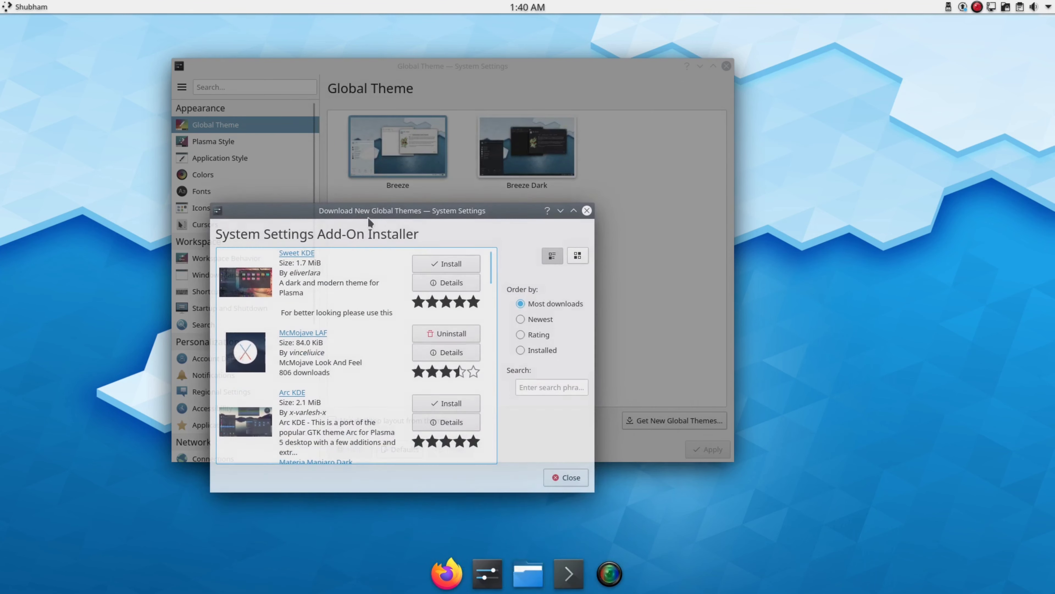
pyautogui.scroll(-2, 370, 331)
pyautogui.scroll(-6, 345, 322)
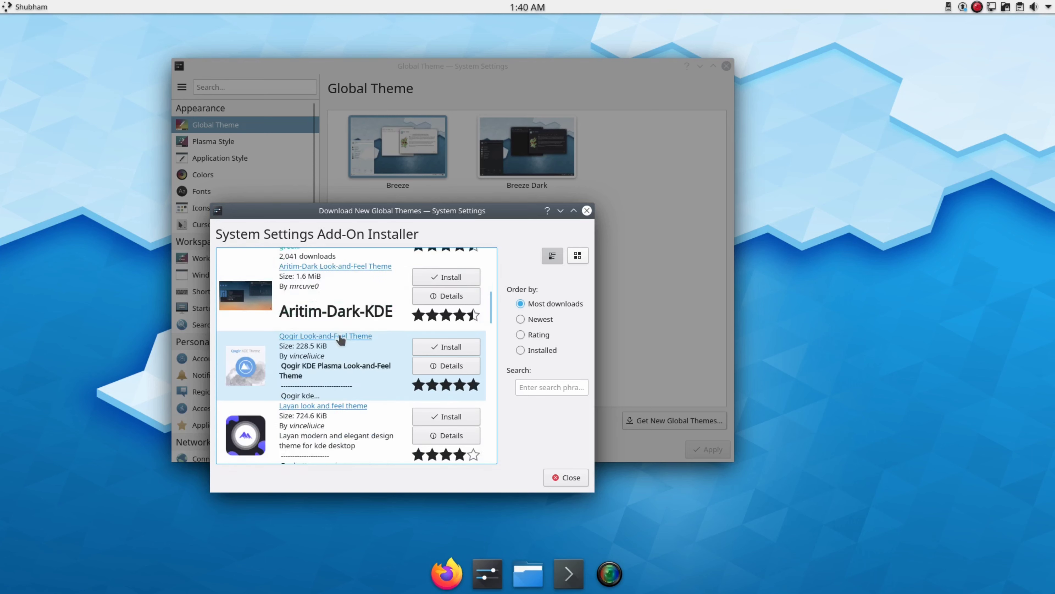
pyautogui.scroll(-7, 338, 343)
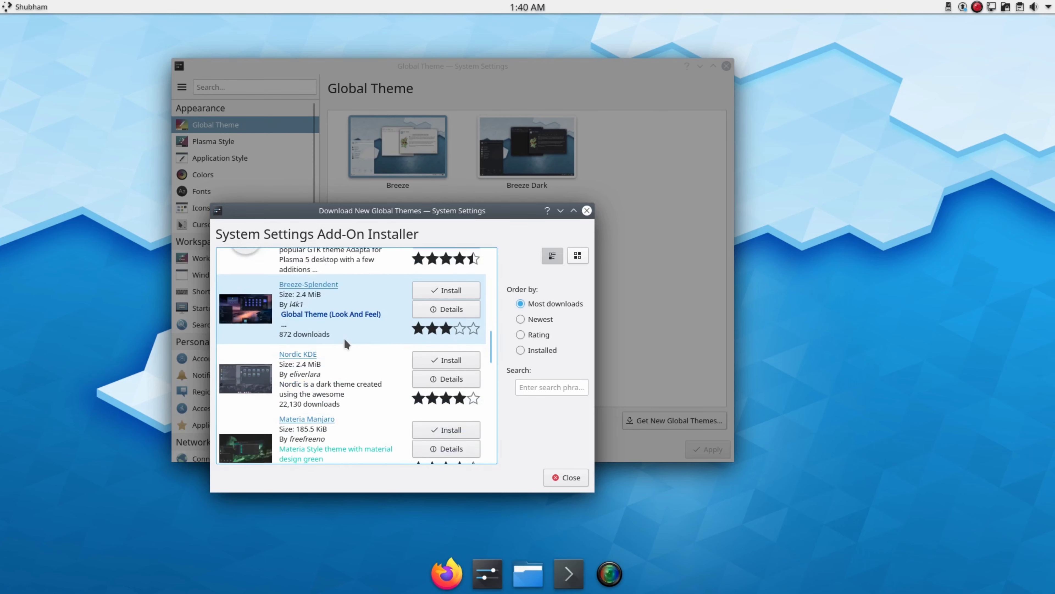
pyautogui.scroll(-2, 343, 338)
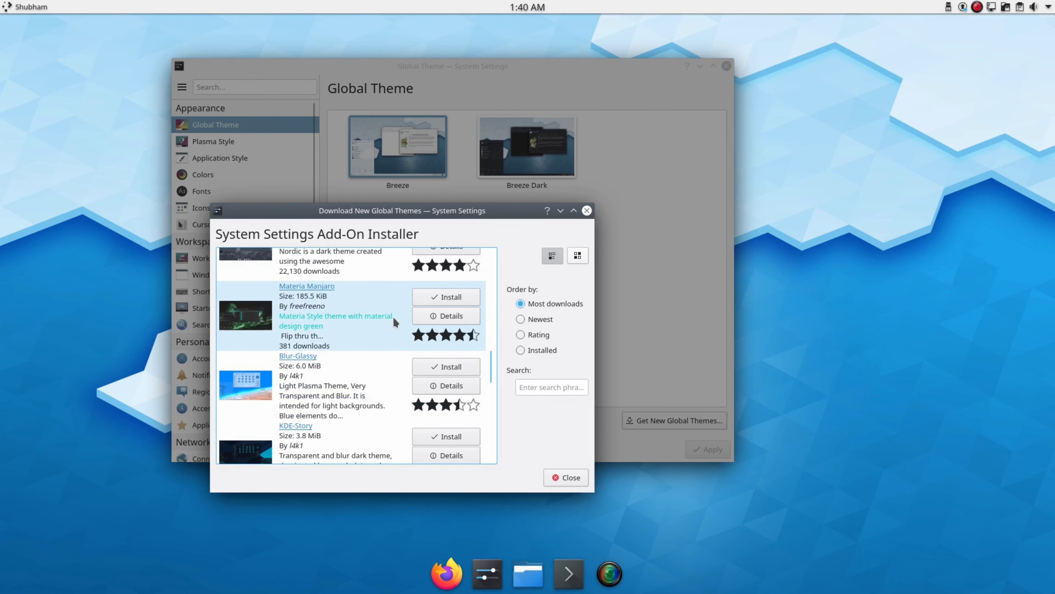
pyautogui.click(586, 211)
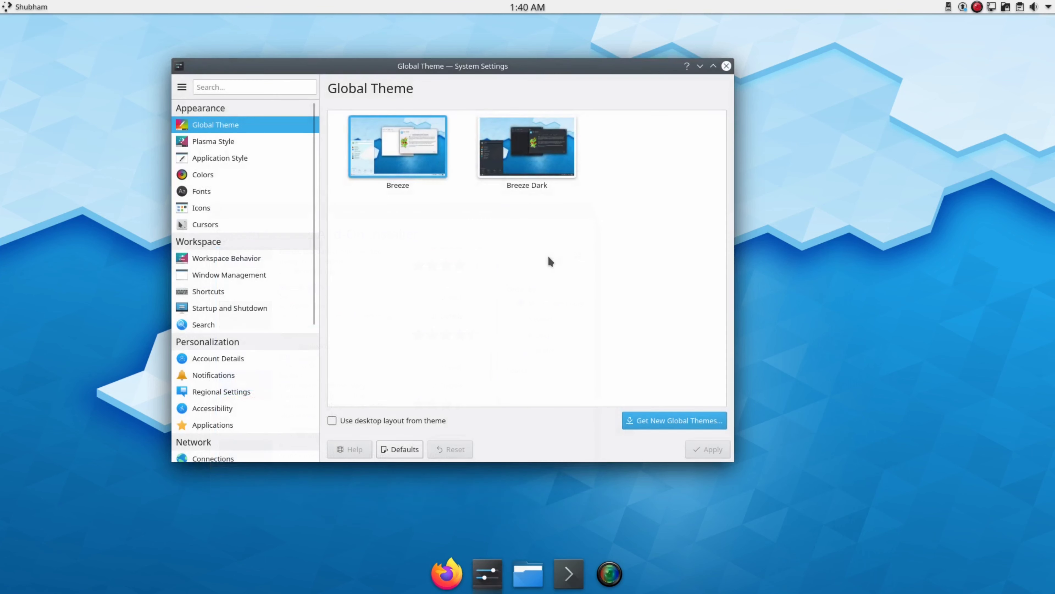
# Reload the Global Theme settings and review the available icon themes
pyautogui.click(215, 145)
pyautogui.click(219, 130)
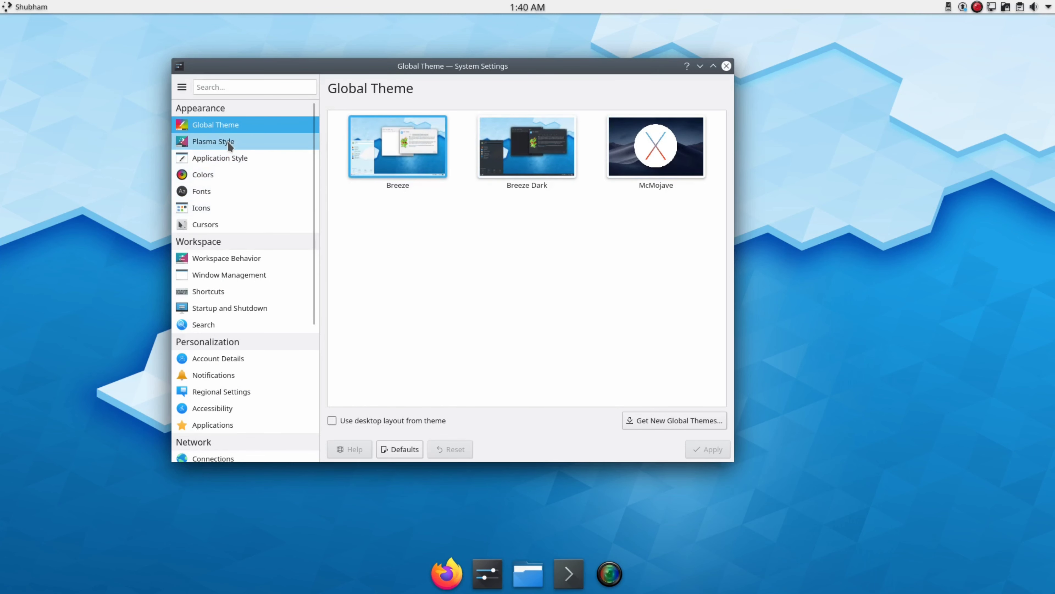
pyautogui.click(225, 207)
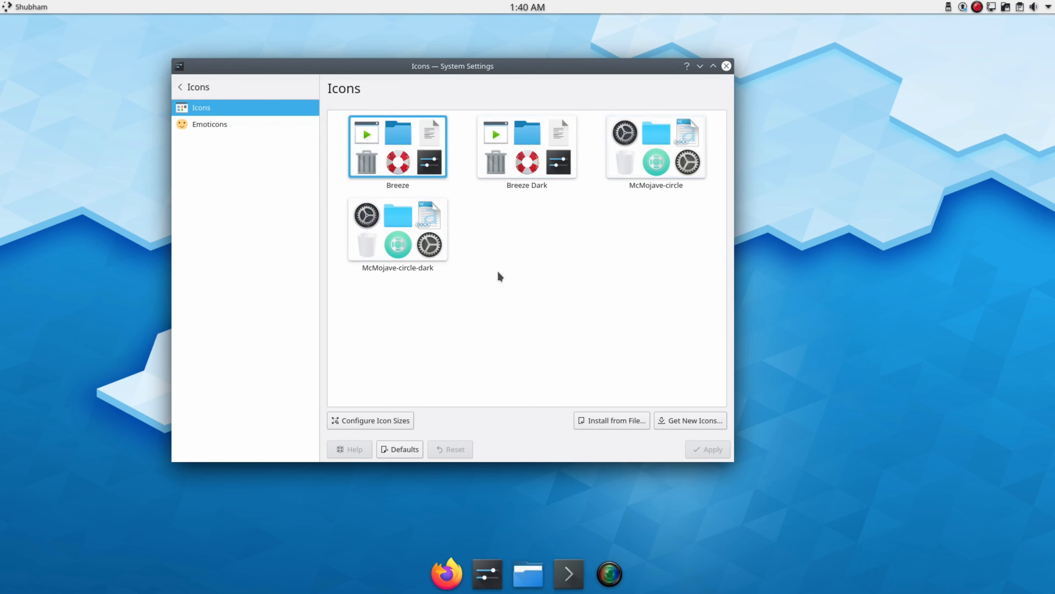
pyautogui.click(182, 86)
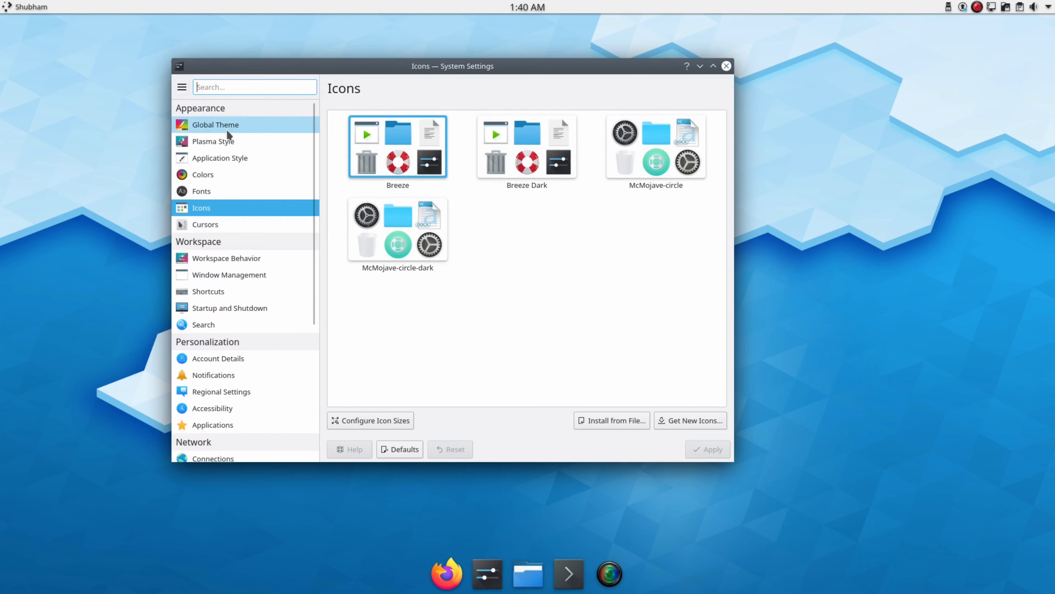
# Apply the McMojave global theme and shift the System Settings window slightly
pyautogui.click(226, 126)
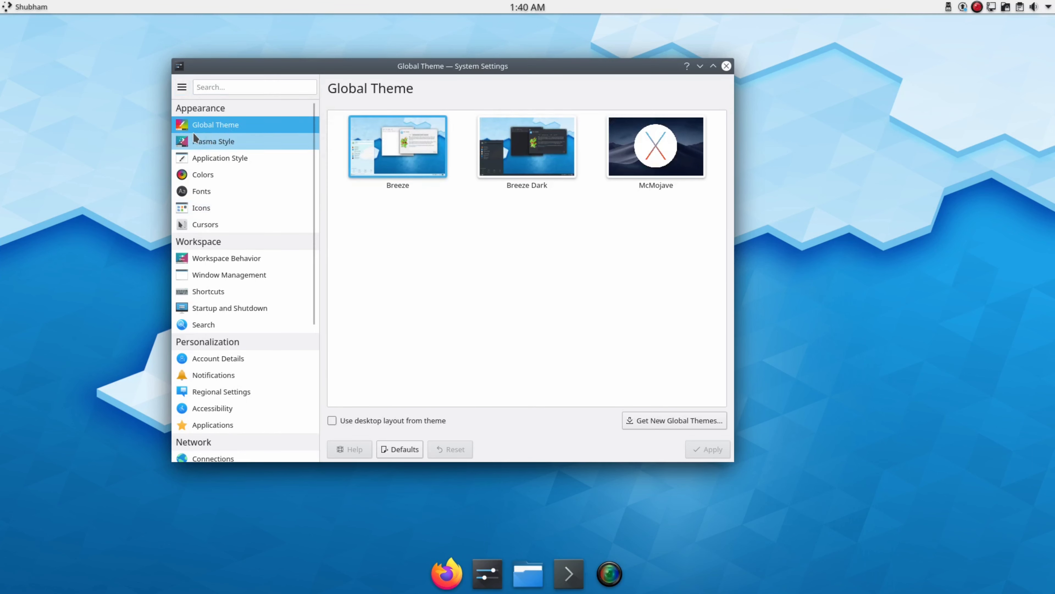
pyautogui.click(638, 156)
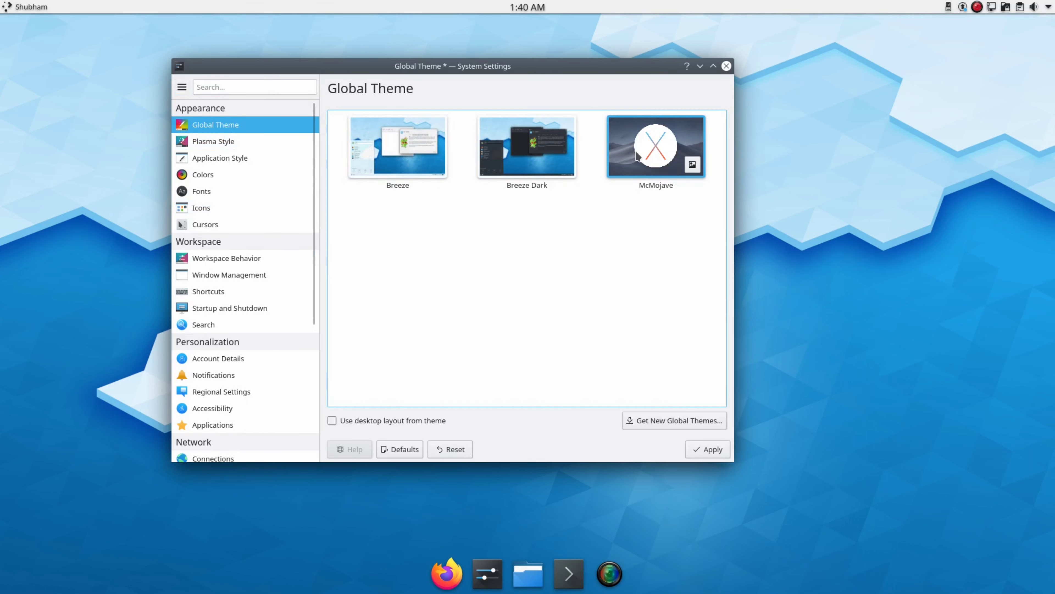
pyautogui.click(721, 449)
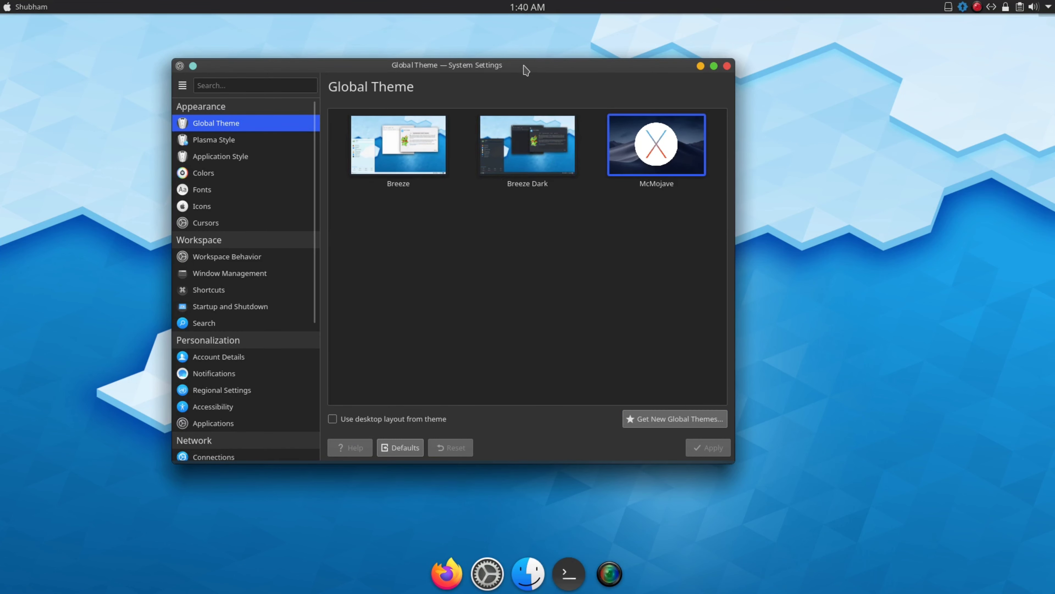
pyautogui.moveTo(526, 69)
pyautogui.mouseDown()
pyautogui.moveTo(607, 105)
pyautogui.moveTo(507, 74)
pyautogui.moveTo(515, 55)
pyautogui.mouseUp()
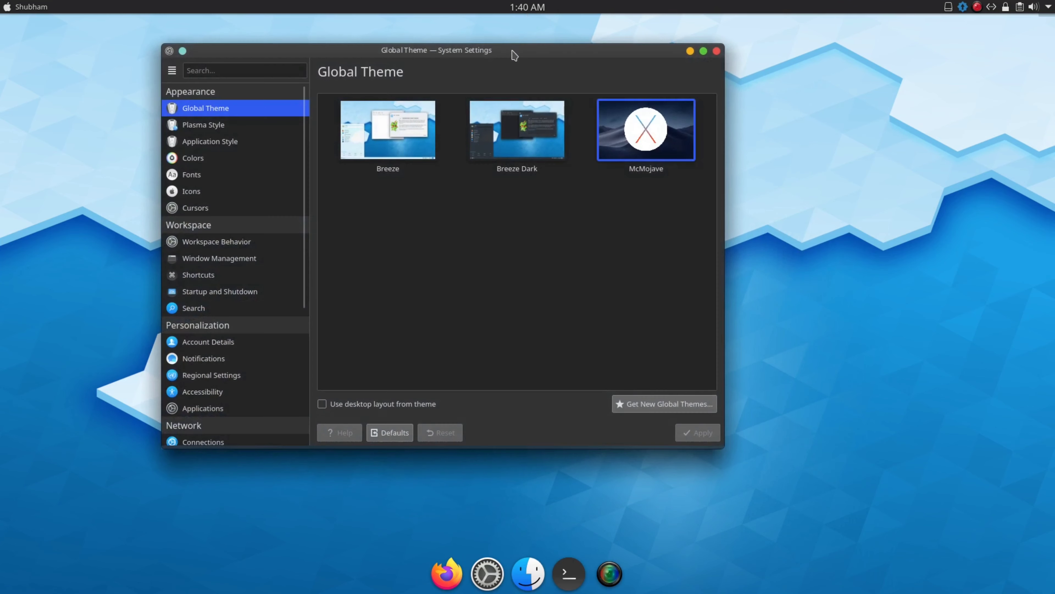
# Review the Plasma Style, Application Style and Colors settings under the new theme, and close System Settings
pyautogui.click(205, 134)
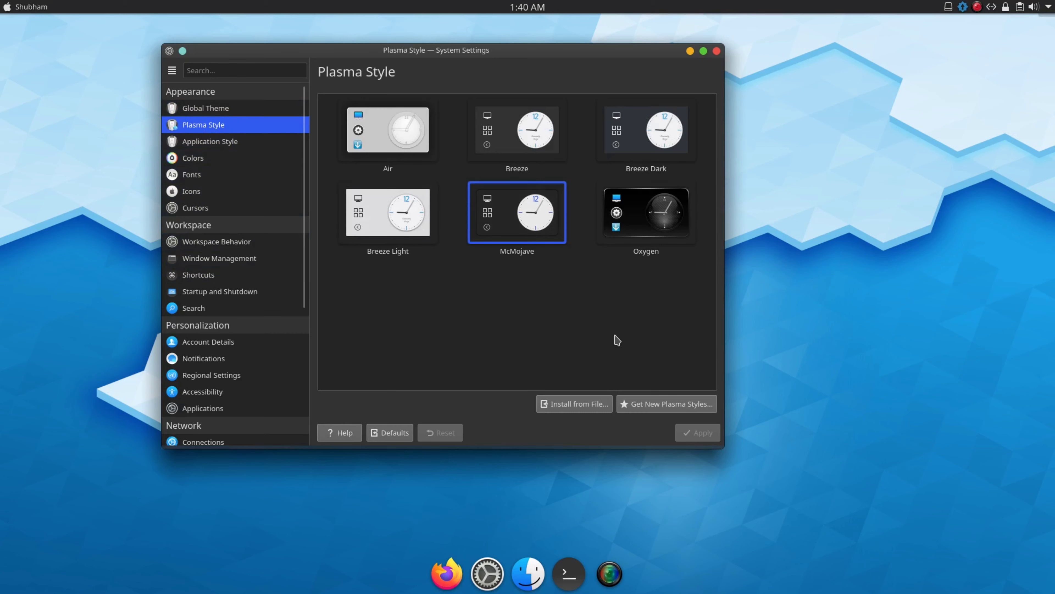
pyautogui.click(208, 145)
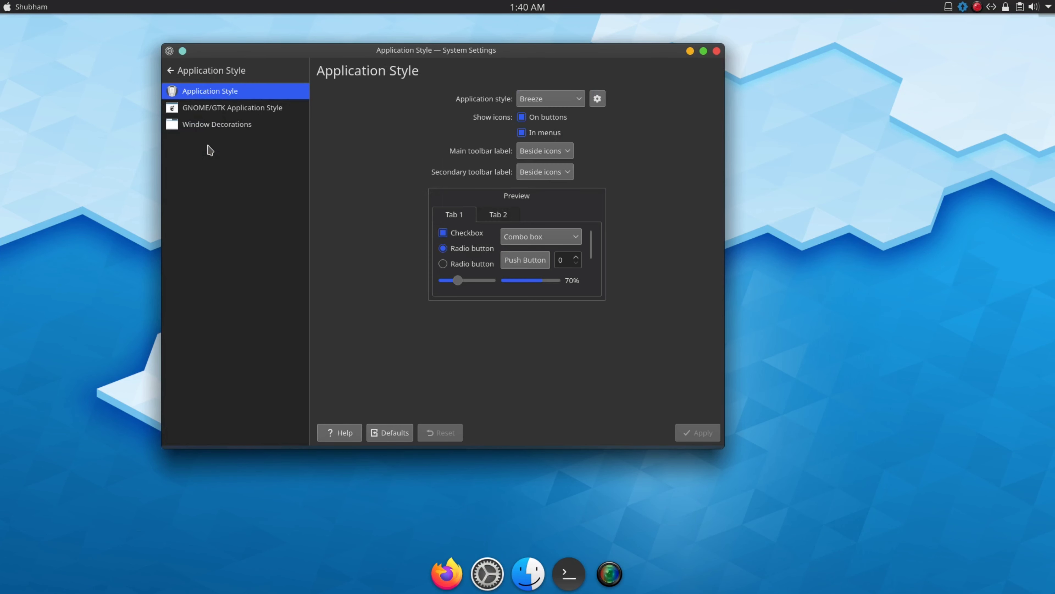
pyautogui.click(552, 102)
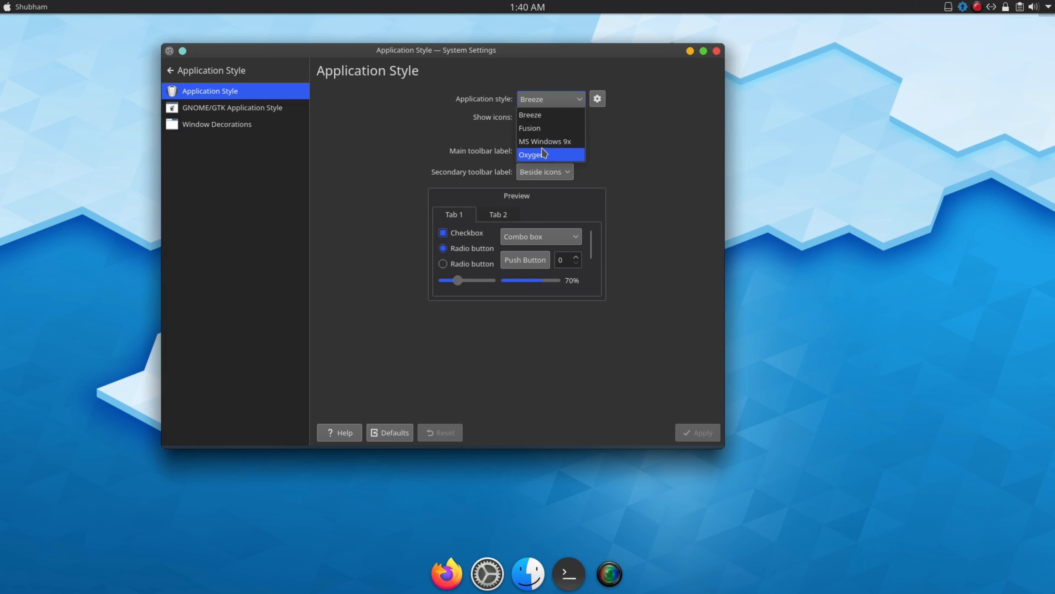
pyautogui.click(365, 176)
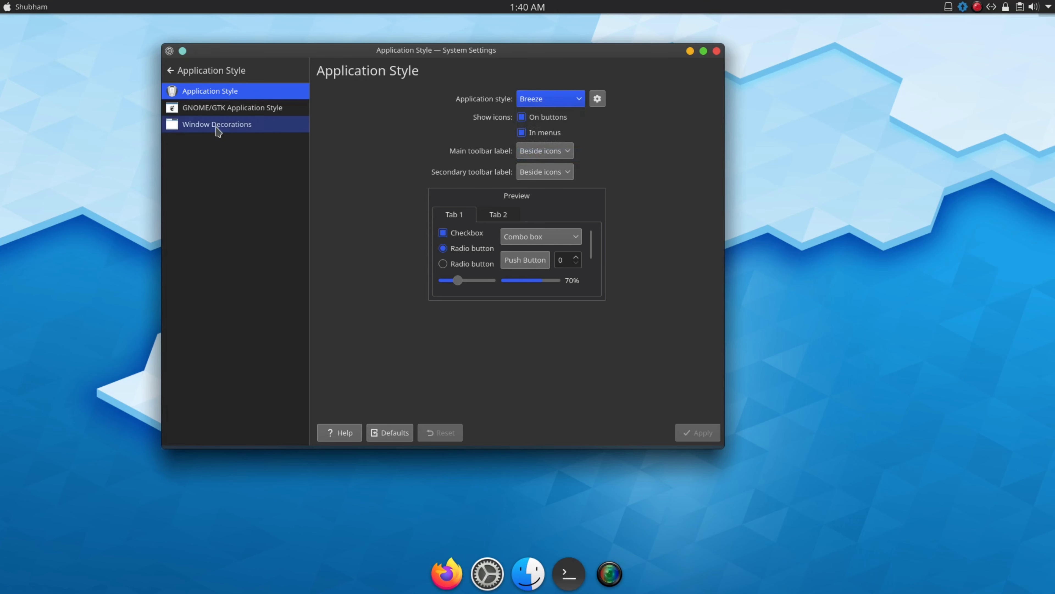
pyautogui.click(170, 71)
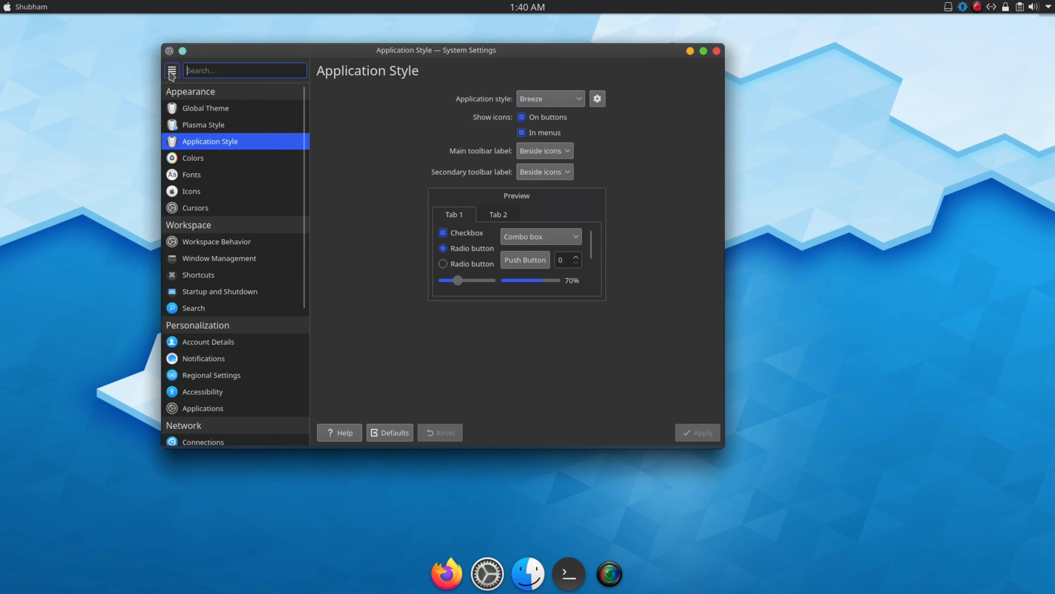
pyautogui.click(203, 162)
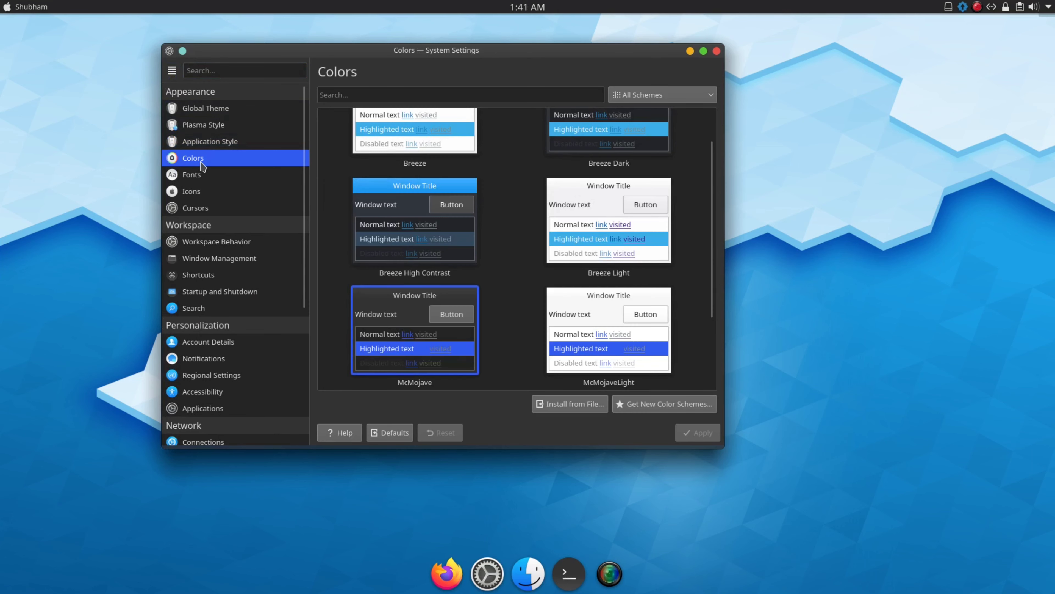
pyautogui.scroll(1, 526, 320)
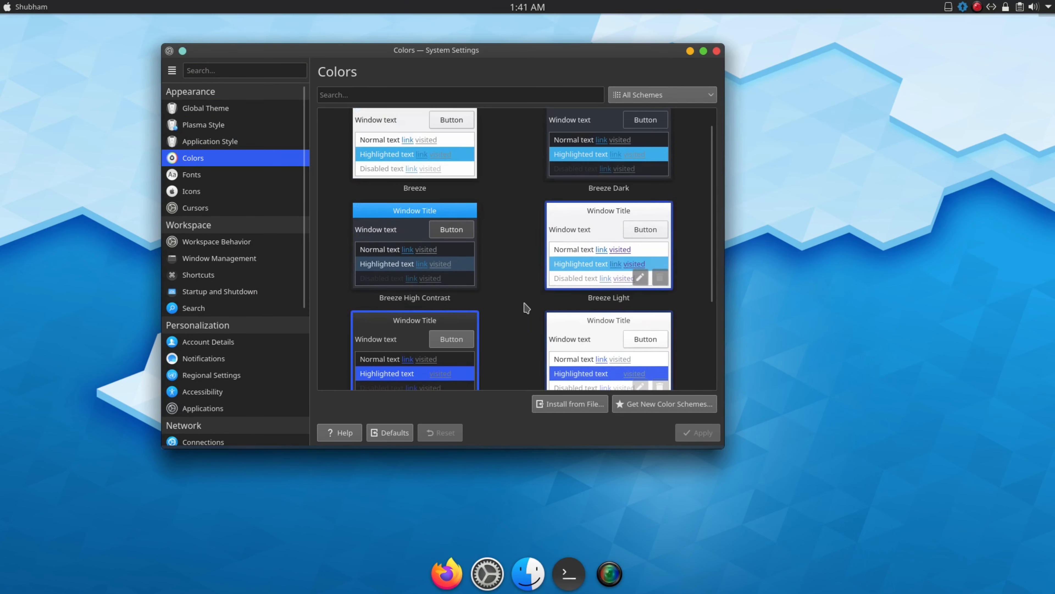
pyautogui.click(716, 51)
pyautogui.moveTo(279, 172); pyautogui.dragTo(456, 270)
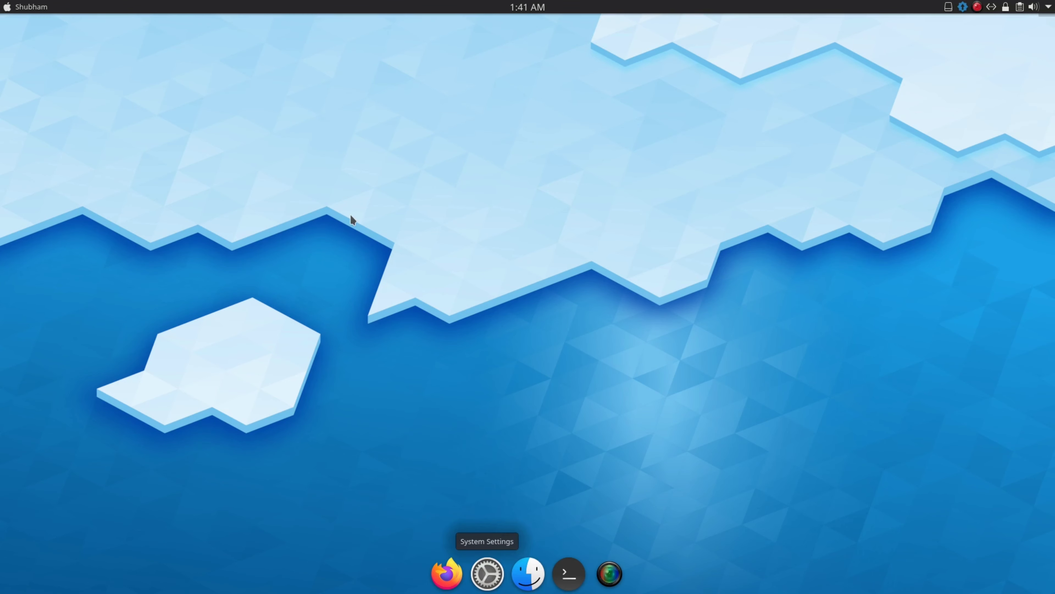
pyautogui.rightClick(354, 184)
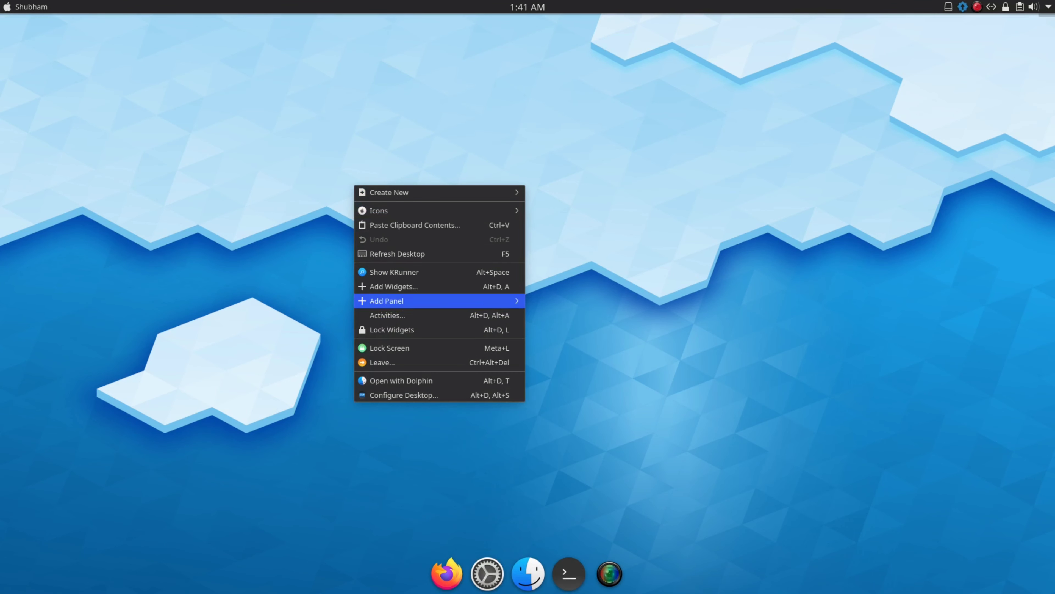
pyautogui.click(358, 445)
# Reopen System Settings from the dock to look over its appearance and workspace categories
pyautogui.click(486, 571)
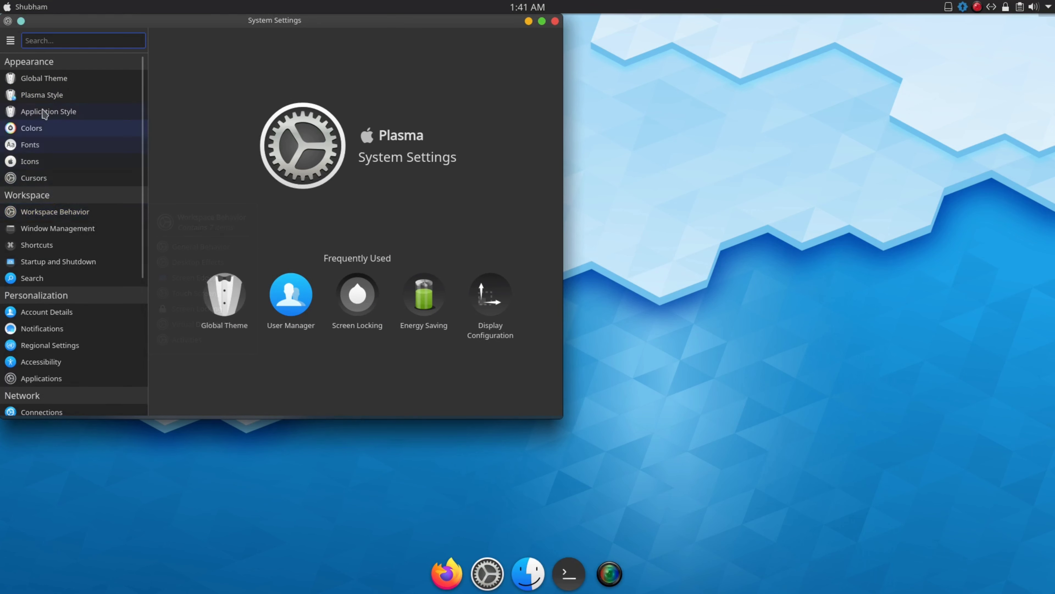
pyautogui.moveTo(52, 213)
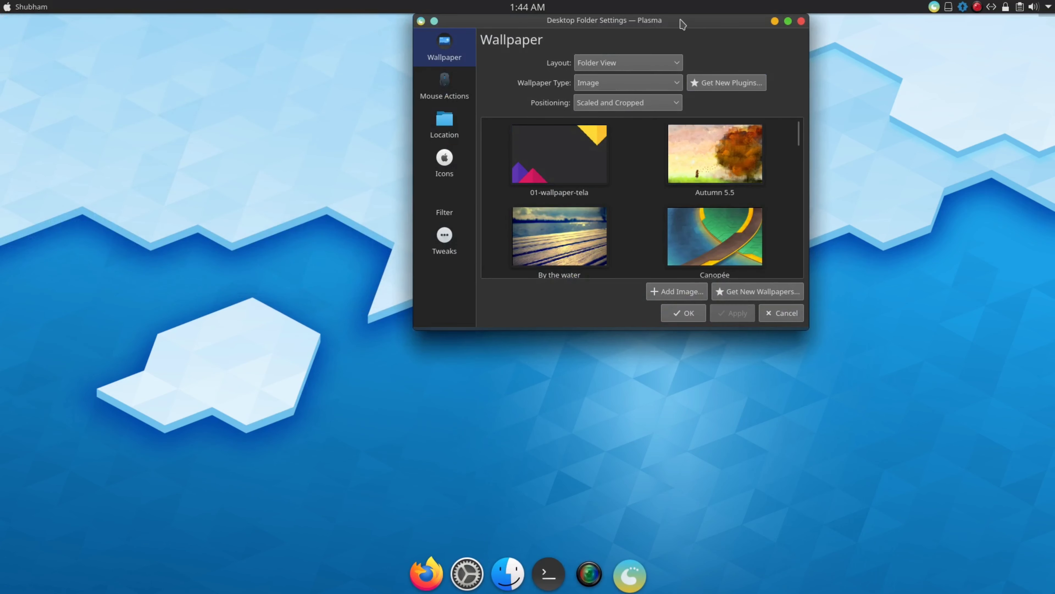
# Set the Cold Ripple image as the desktop wallpaper after moving the Desktop Folder Settings window toward the screen center
pyautogui.moveTo(681, 24); pyautogui.dragTo(554, 86)
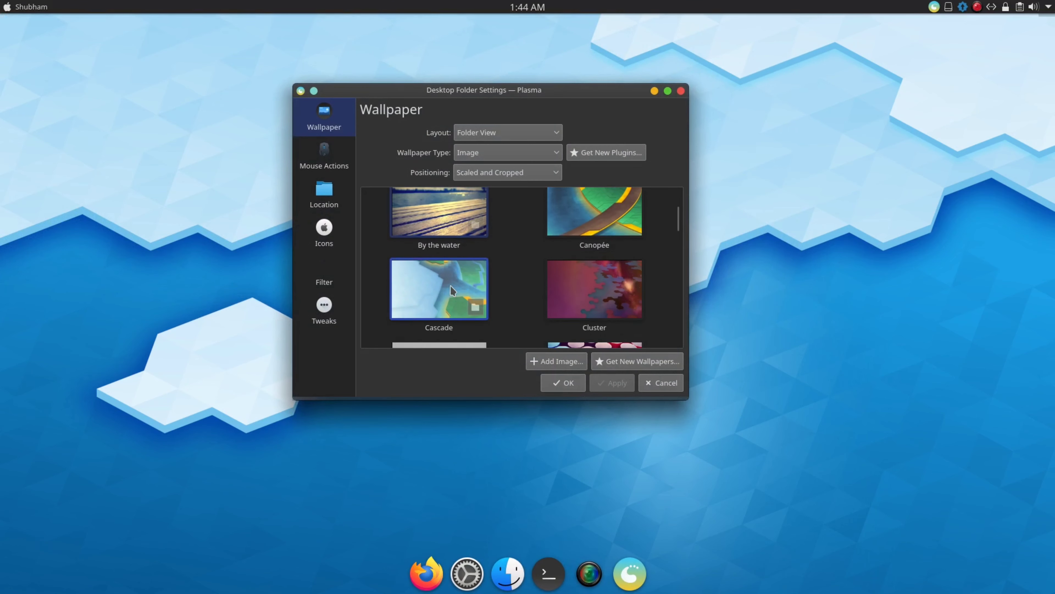
pyautogui.scroll(-2, 453, 291)
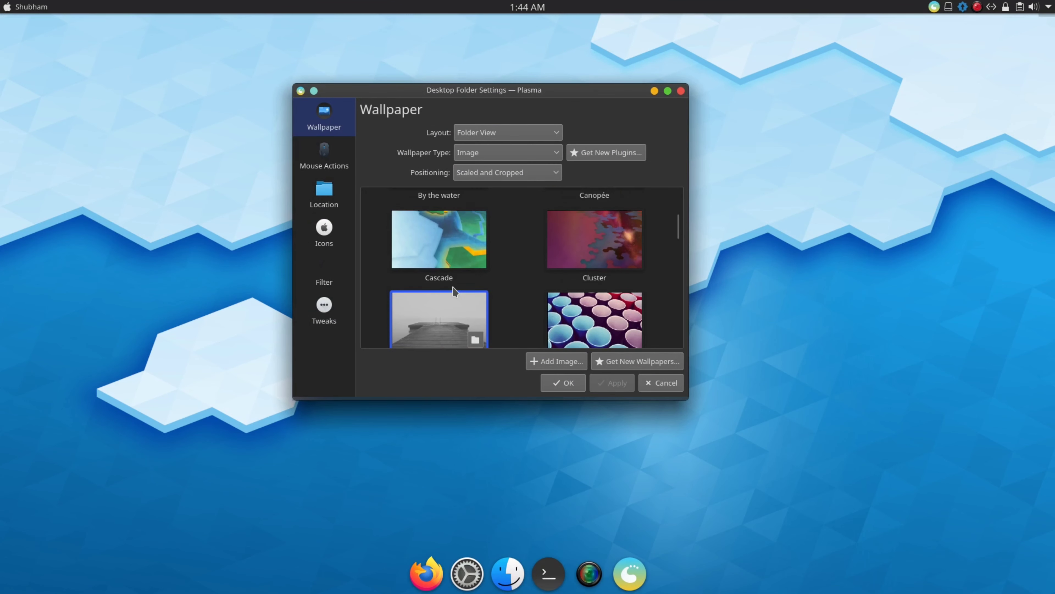
pyautogui.scroll(1, 453, 290)
pyautogui.scroll(-1, 458, 283)
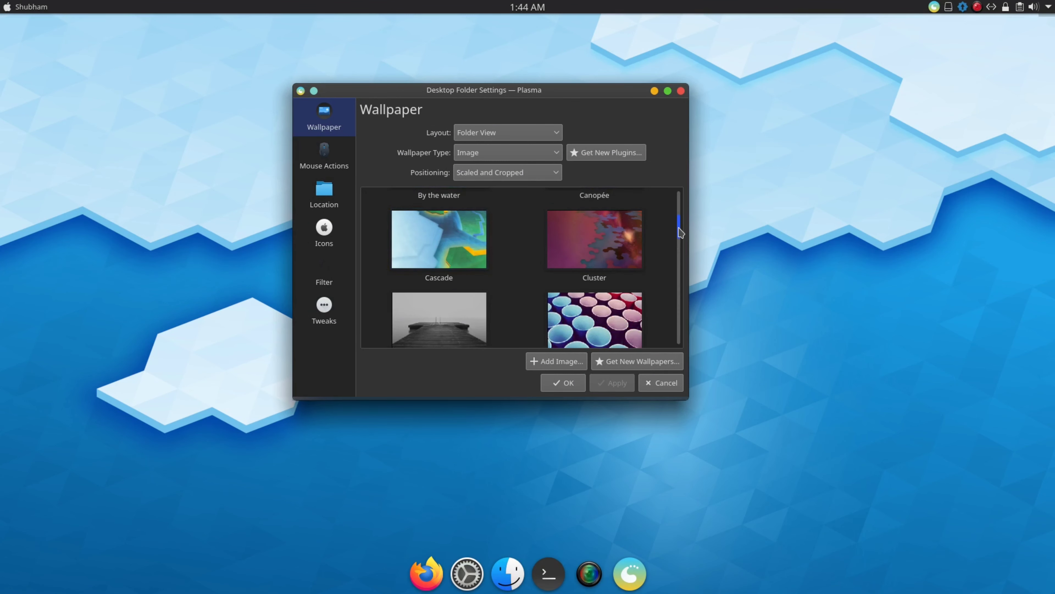
pyautogui.moveTo(679, 232)
pyautogui.mouseDown()
pyautogui.moveTo(692, 346)
pyautogui.moveTo(653, 183)
pyautogui.moveTo(669, 244)
pyautogui.mouseUp()
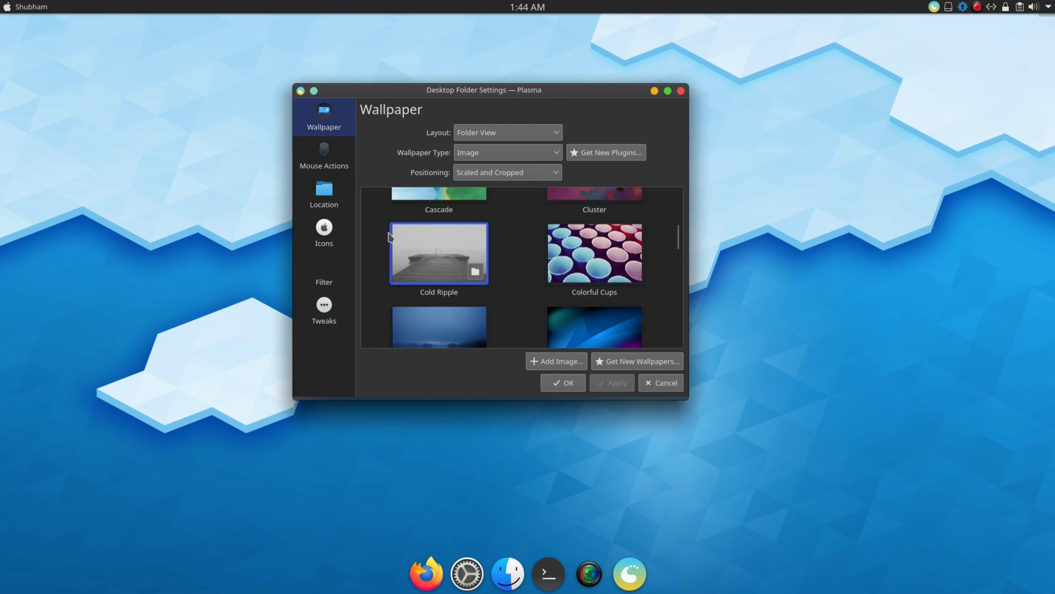
pyautogui.click(564, 382)
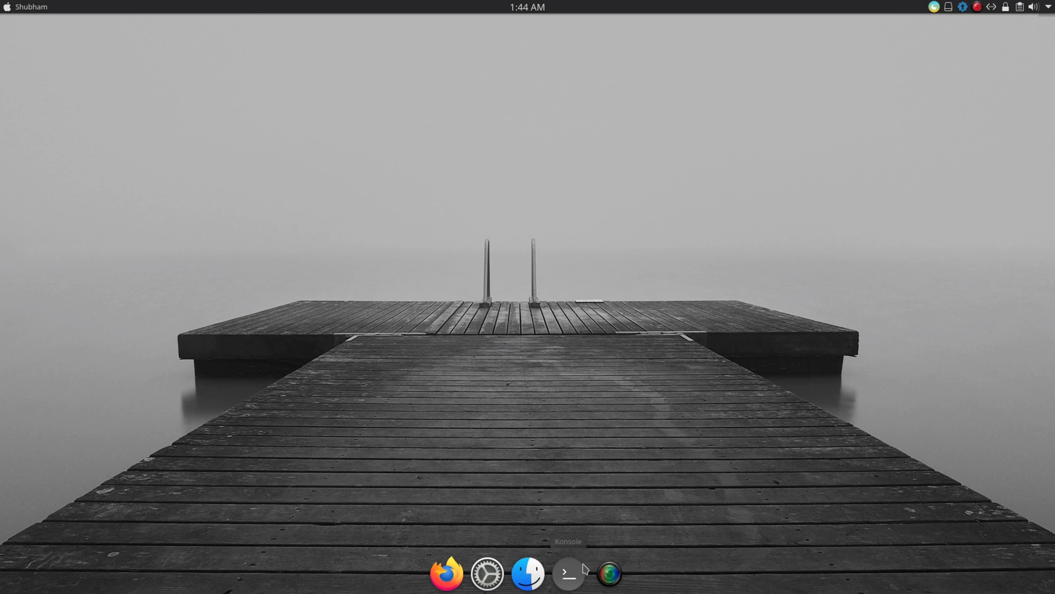
# Set the Latte dock's zoom-on-hover effect to 25 % in its appearance settings and close the dock settings
pyautogui.rightClick(501, 576)
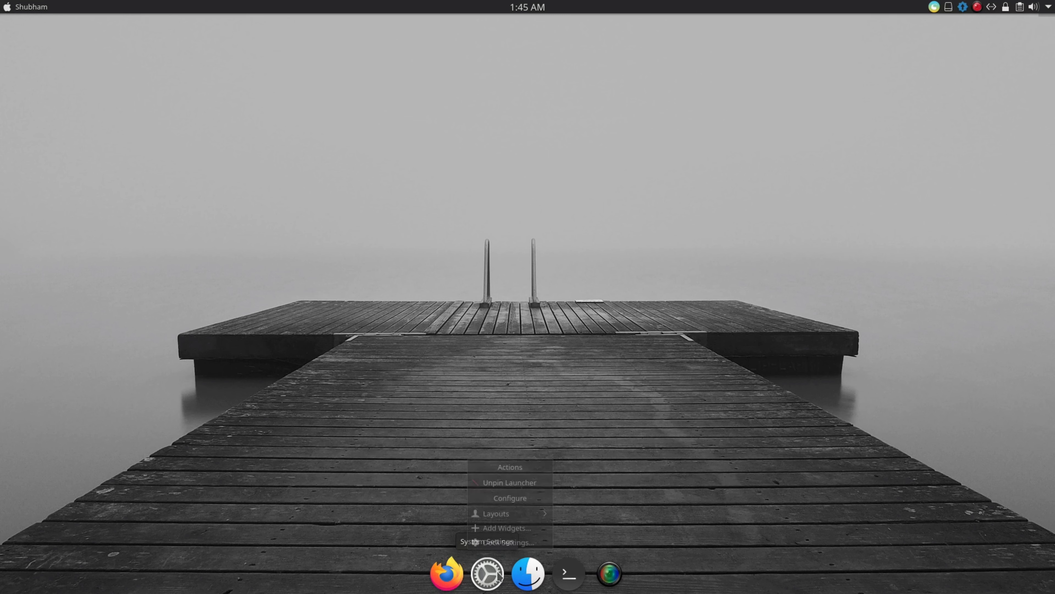
pyautogui.click(506, 537)
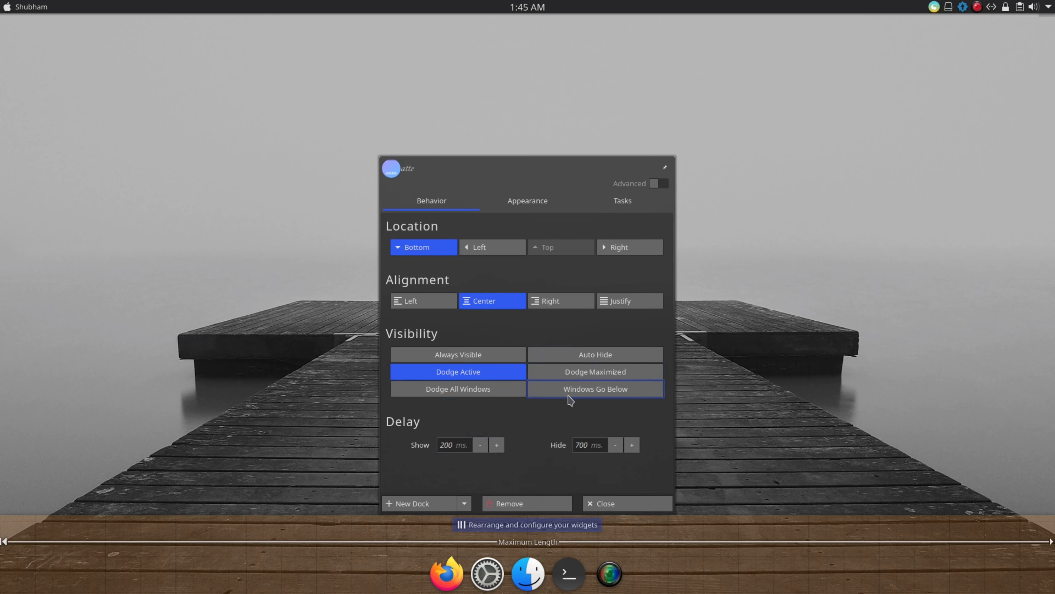
pyautogui.click(533, 203)
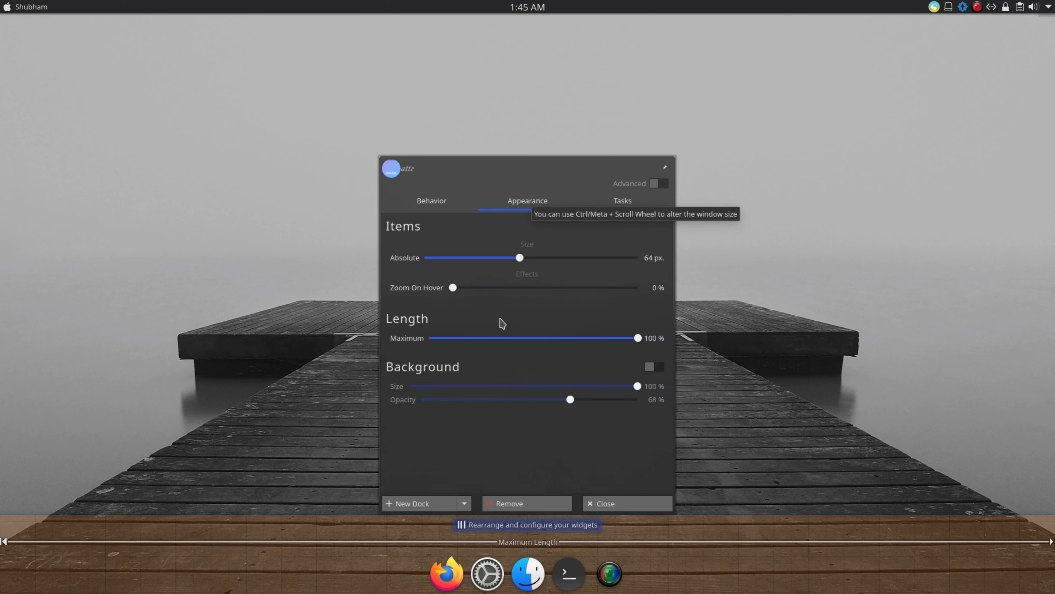
pyautogui.moveTo(453, 287); pyautogui.dragTo(482, 291)
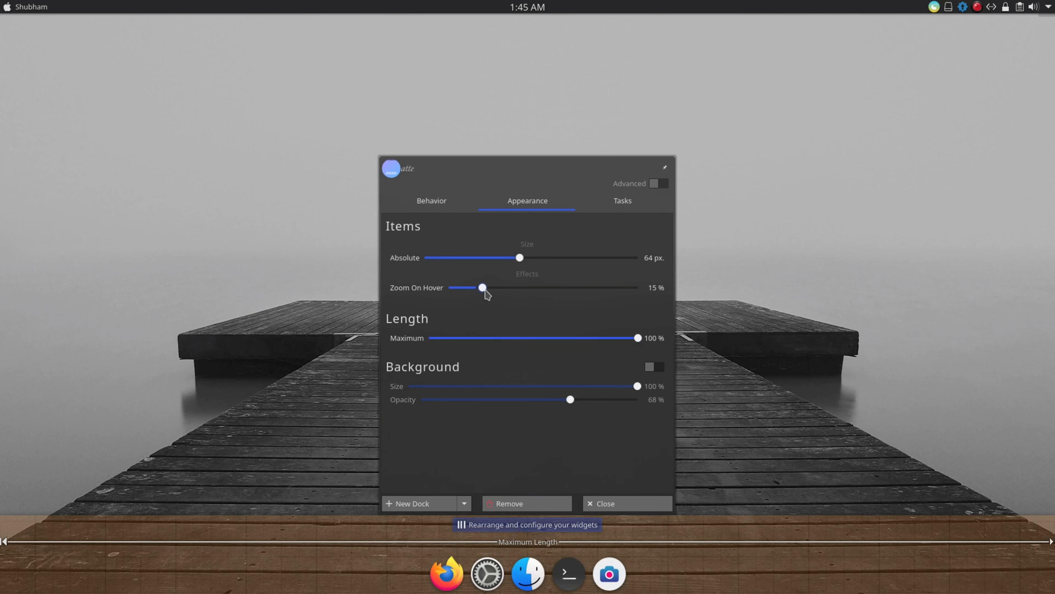
pyautogui.moveTo(493, 293); pyautogui.dragTo(502, 293)
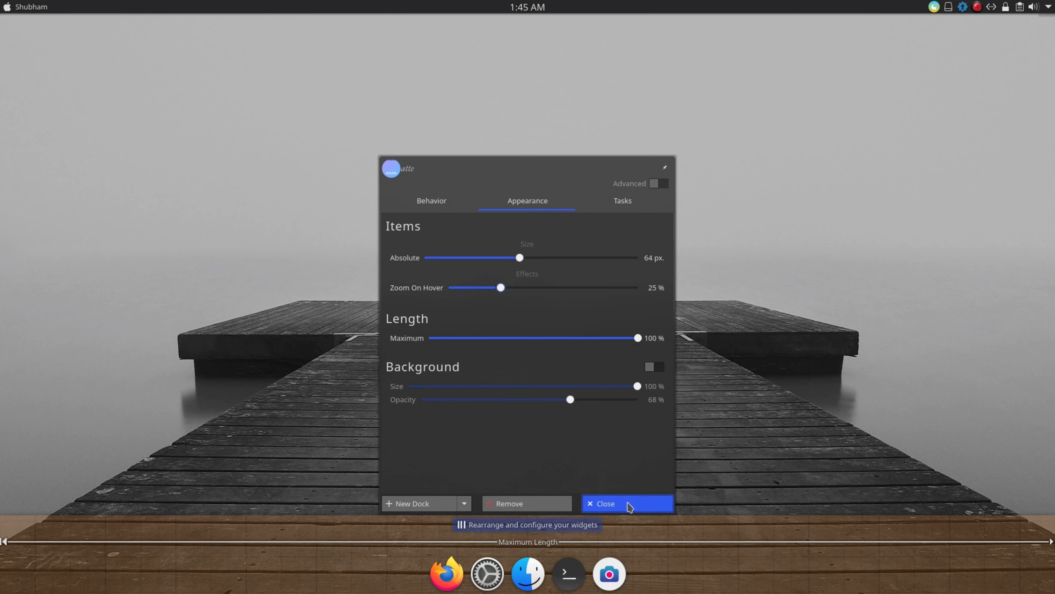
pyautogui.click(630, 505)
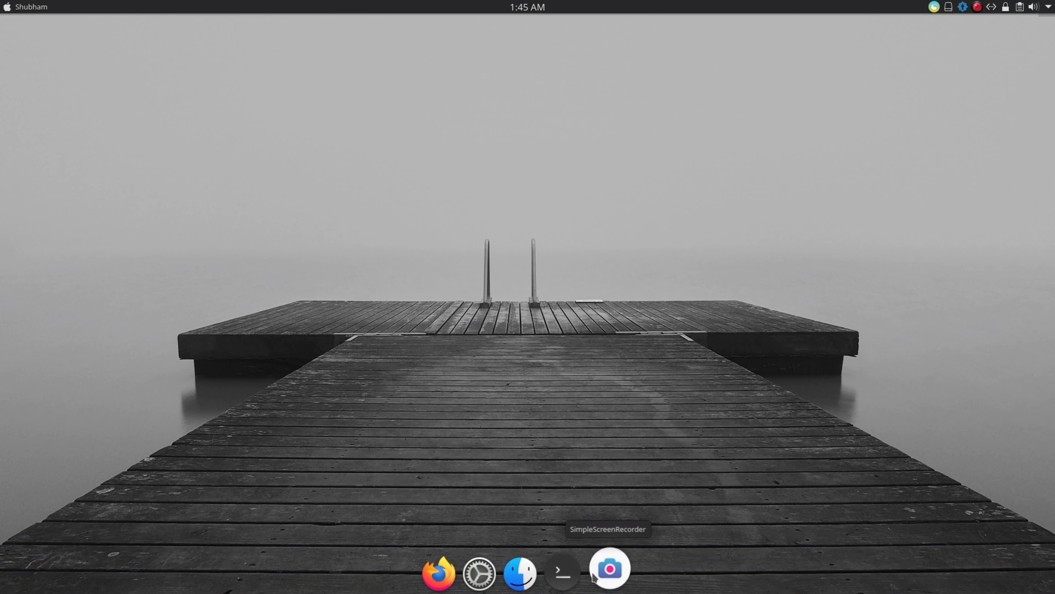